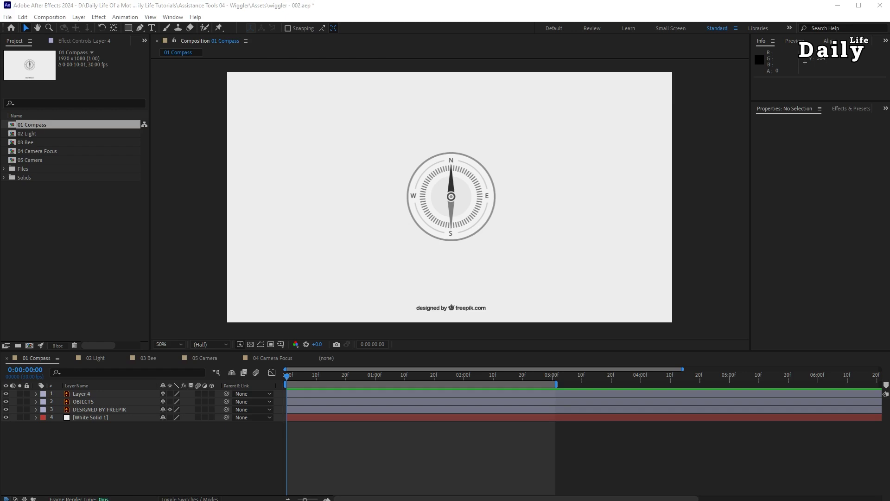
- Show the Wiggler controls in the workspace
{"action": "left_click", "coordinate": [174, 20]}
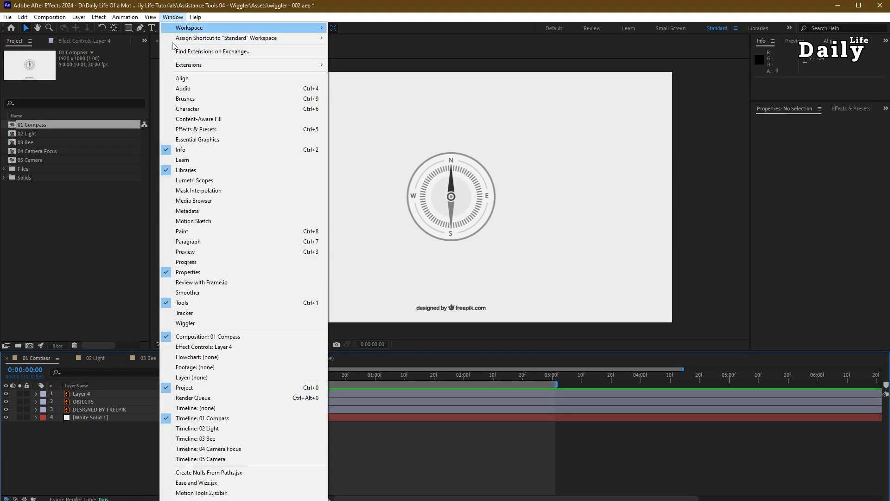
{"action": "left_click", "coordinate": [190, 323]}
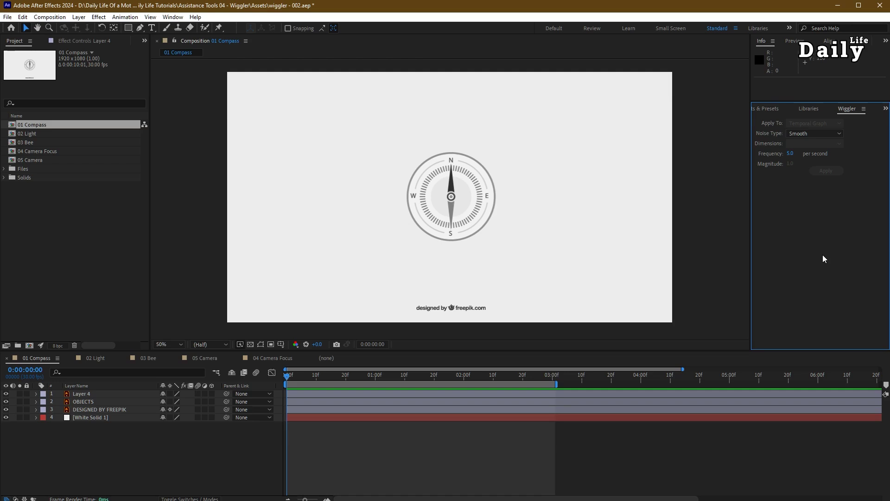
- Animate Layer 4's Rotation clockwise with keyframes at 0:00 and 3:00 in 01 Compass, and preview the spinning needle
{"action": "left_click", "coordinate": [90, 396]}
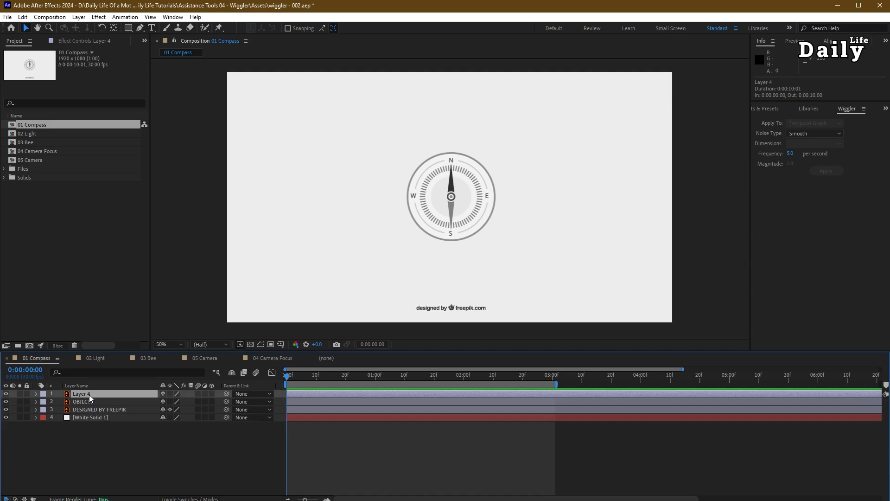
{"action": "key", "text": "r"}
{"action": "left_click", "coordinate": [59, 402]}
{"action": "left_click", "coordinate": [551, 377]}
{"action": "left_click_drag", "start_coordinate": [551, 377], "coordinate": [552, 376]}
{"action": "left_click_drag", "start_coordinate": [175, 402], "coordinate": [263, 403]}
{"action": "key", "text": "space"}
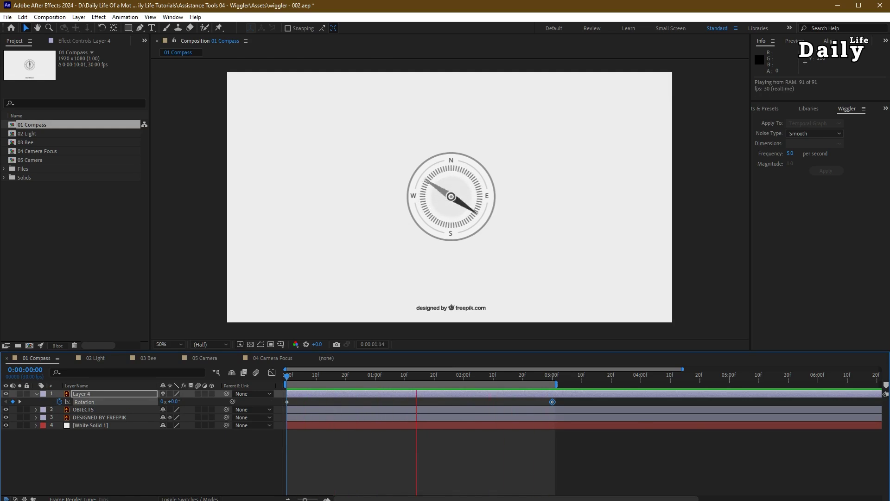
{"action": "left_click", "coordinate": [301, 377]}
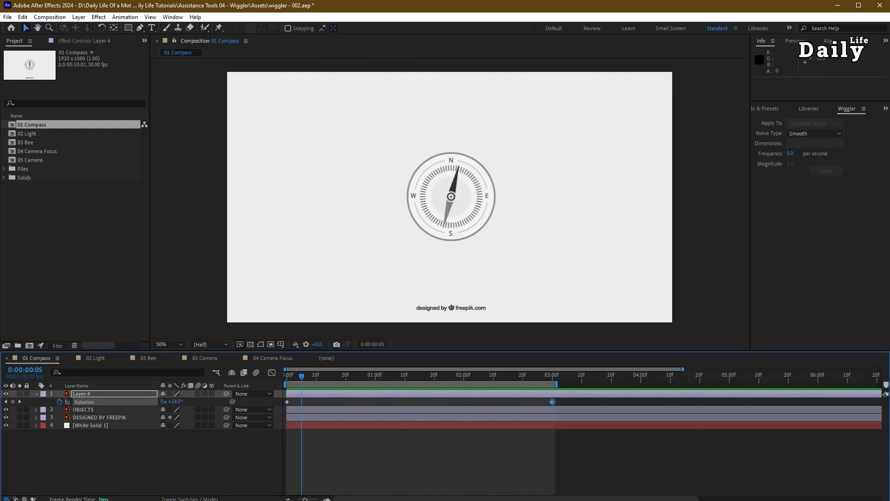
{"action": "left_click_drag", "start_coordinate": [300, 378], "coordinate": [280, 380]}
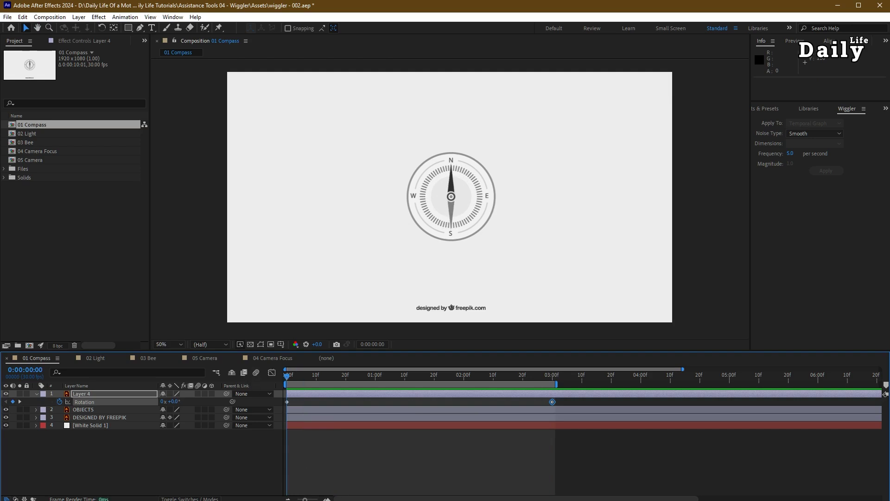
- Select both Rotation keyframes of the needle and set the Wiggler noise type to Jagged
{"action": "left_click_drag", "start_coordinate": [595, 402], "coordinate": [255, 424]}
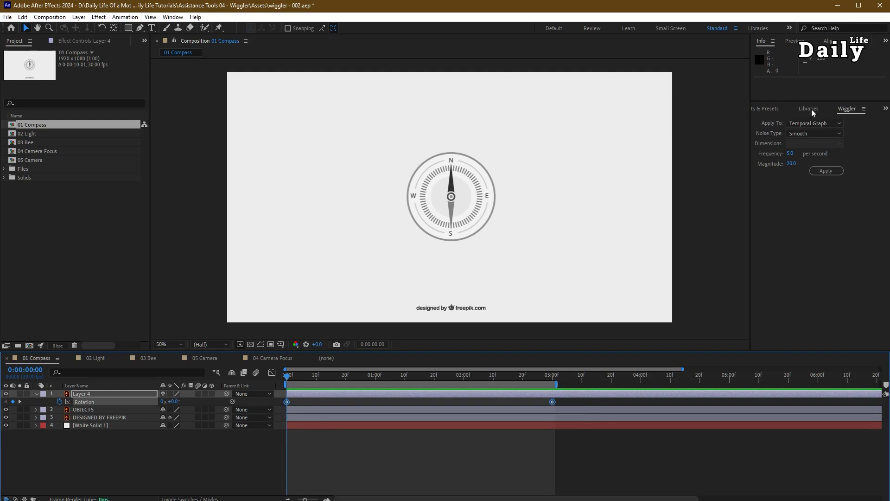
{"action": "left_click", "coordinate": [817, 134]}
{"action": "left_click", "coordinate": [811, 153]}
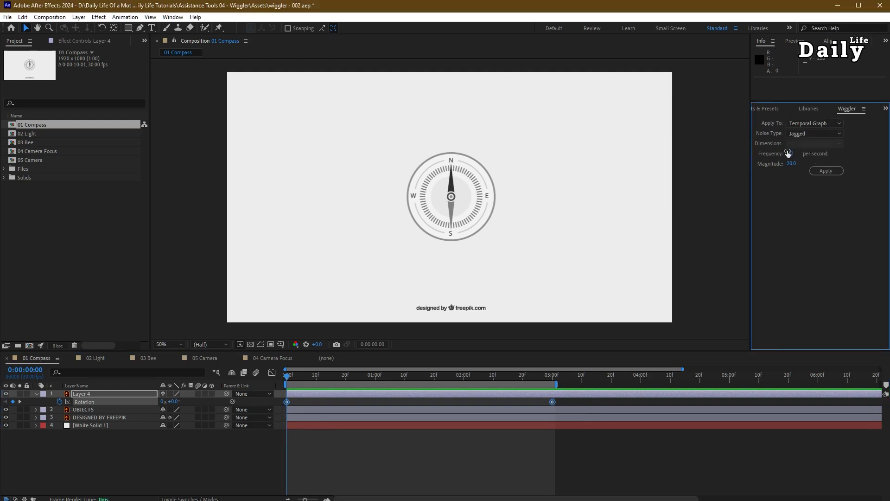
- Try wiggling the needle's Rotation keyframes at frequency 5 per second and magnitude 15, preview the motion, and undo the wiggle
{"action": "left_click", "coordinate": [794, 154]}
{"action": "type", "text": "5"}
{"action": "key", "text": "Tab"}
{"action": "type", "text": "15"}
{"action": "key", "text": "Return"}
{"action": "left_click_drag", "start_coordinate": [599, 406], "coordinate": [248, 414]}
{"action": "left_click", "coordinate": [826, 171]}
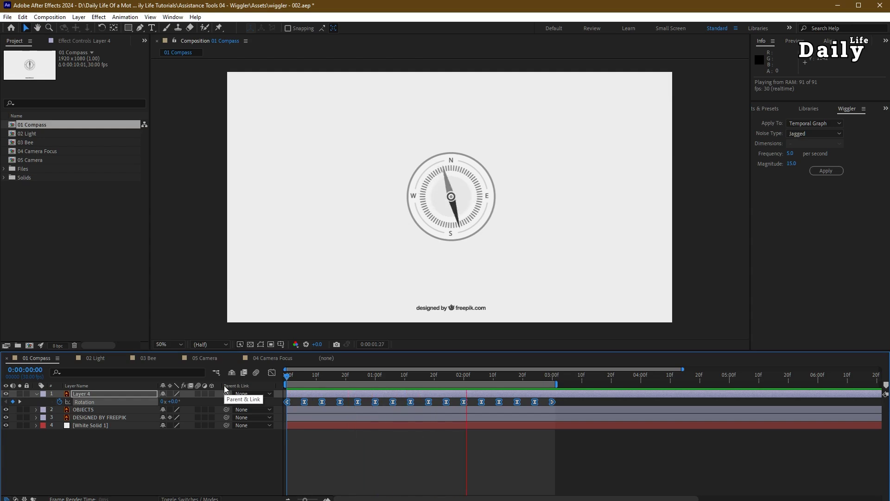
{"action": "key", "text": "space"}
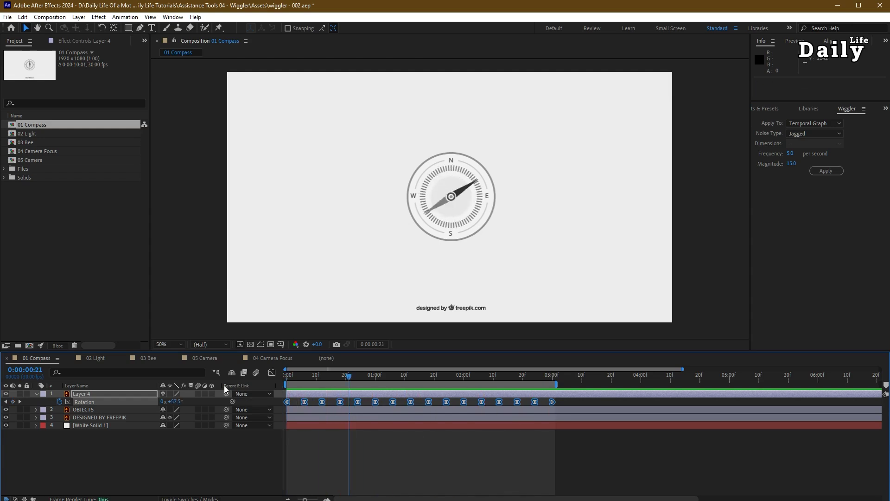
{"action": "key", "text": "ctrl+z"}
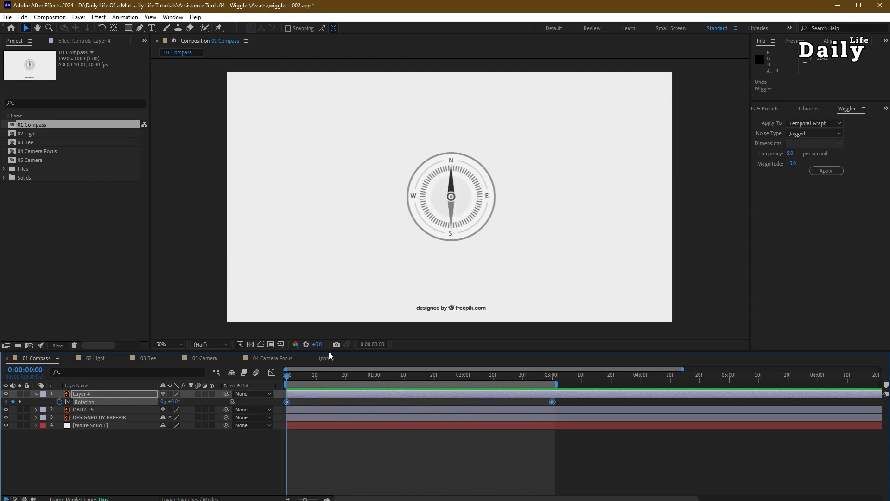
- Apply the Wiggler to the needle's Rotation keyframes with frequency 7 per second and magnitude 20, and preview the motion
{"action": "left_click", "coordinate": [794, 153]}
{"action": "type", "text": "7"}
{"action": "key", "text": "Tab"}
{"action": "type", "text": "20"}
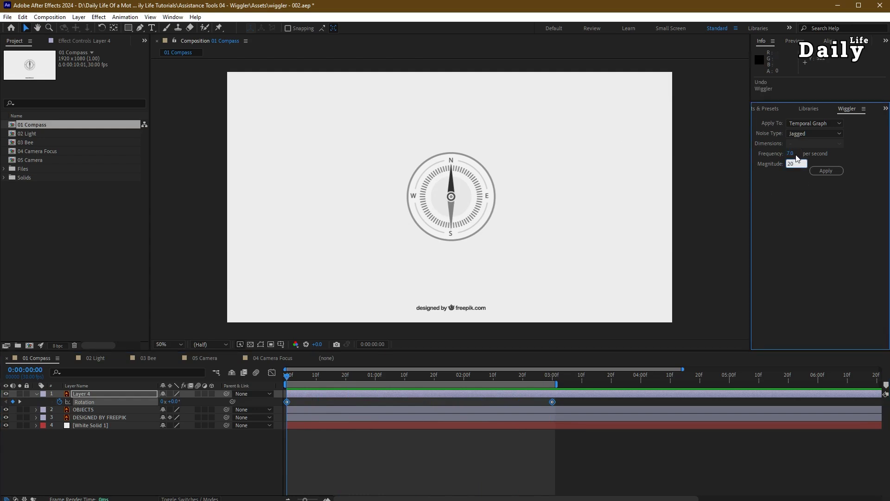
{"action": "left_click", "coordinate": [826, 170]}
{"action": "key", "text": "space"}
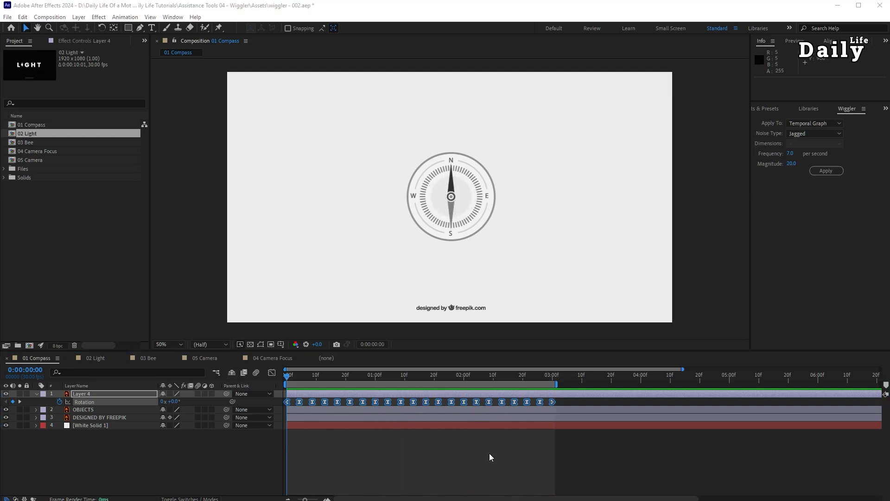
- Open the 02 Light composition, select Layer 4, and toggle its visibility to examine the bulb with and without its glow
{"action": "left_click", "coordinate": [93, 360]}
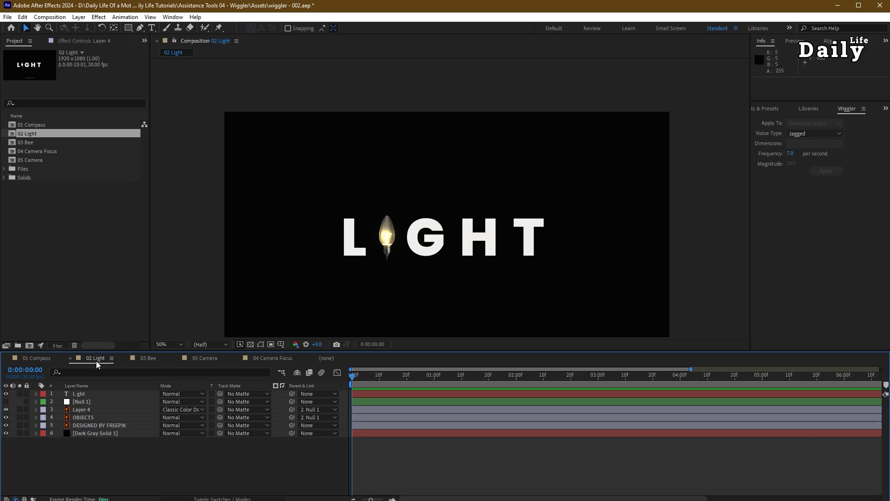
{"action": "left_click", "coordinate": [90, 410]}
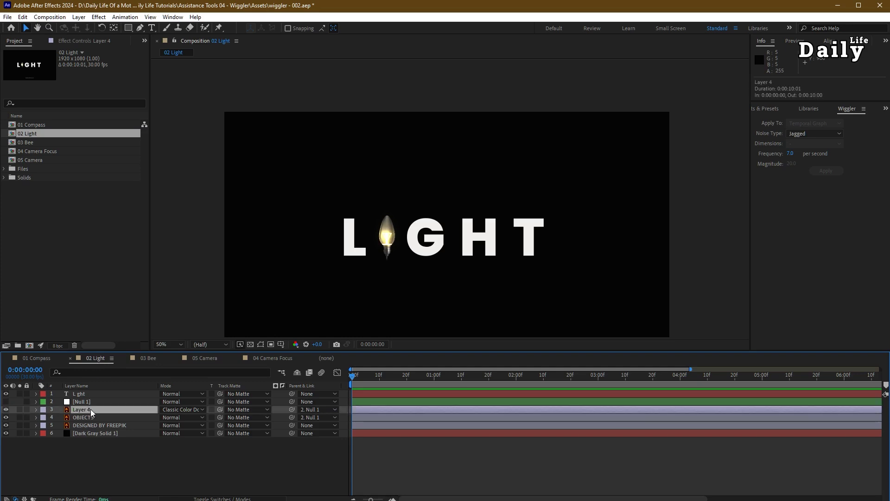
{"action": "left_click", "coordinate": [6, 410]}
{"action": "left_click", "coordinate": [6, 410]}
{"action": "left_click", "coordinate": [6, 410]}
{"action": "left_click", "coordinate": [6, 410]}
{"action": "left_click", "coordinate": [6, 410]}
{"action": "left_click", "coordinate": [6, 410]}
{"action": "left_click", "coordinate": [6, 410]}
{"action": "left_click", "coordinate": [6, 410]}
- Keyframe Layer 4's Opacity at 100% at 0:00 and at 0% at 1:00
{"action": "key", "text": "t"}
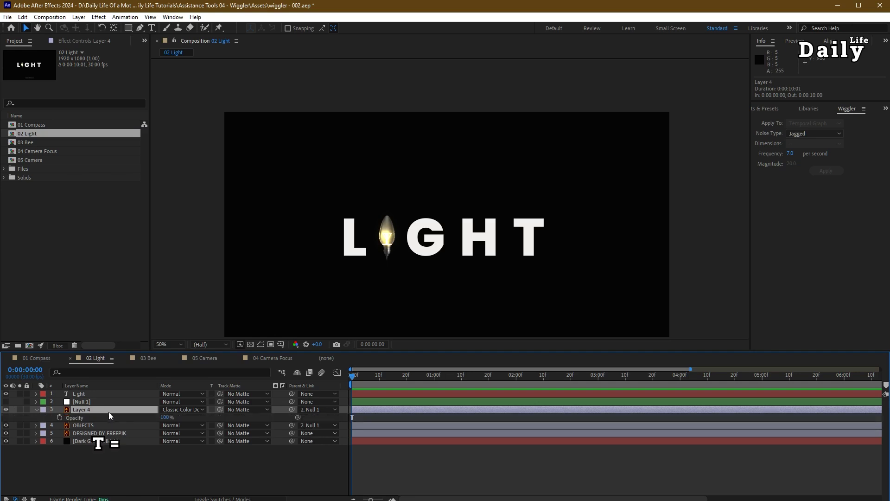
{"action": "left_click", "coordinate": [59, 417]}
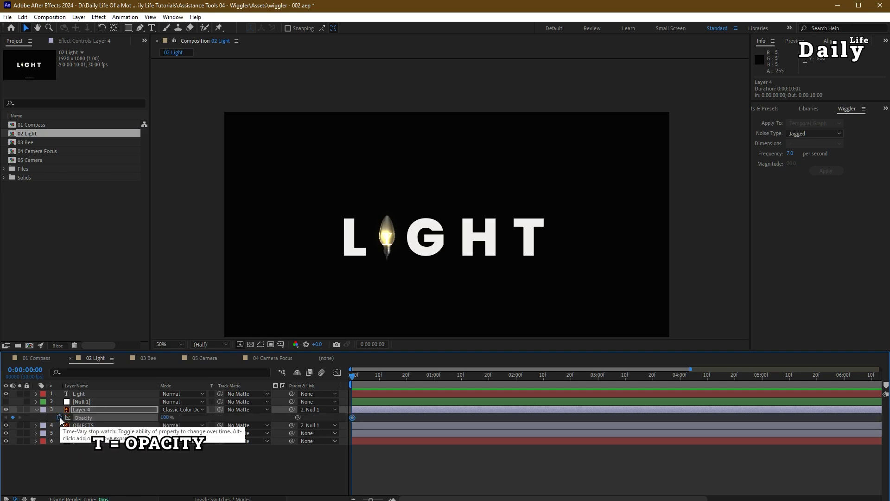
{"action": "left_click_drag", "start_coordinate": [348, 378], "coordinate": [435, 379]}
{"action": "left_click", "coordinate": [171, 419]}
{"action": "type", "text": "0"}
{"action": "key", "text": "Return"}
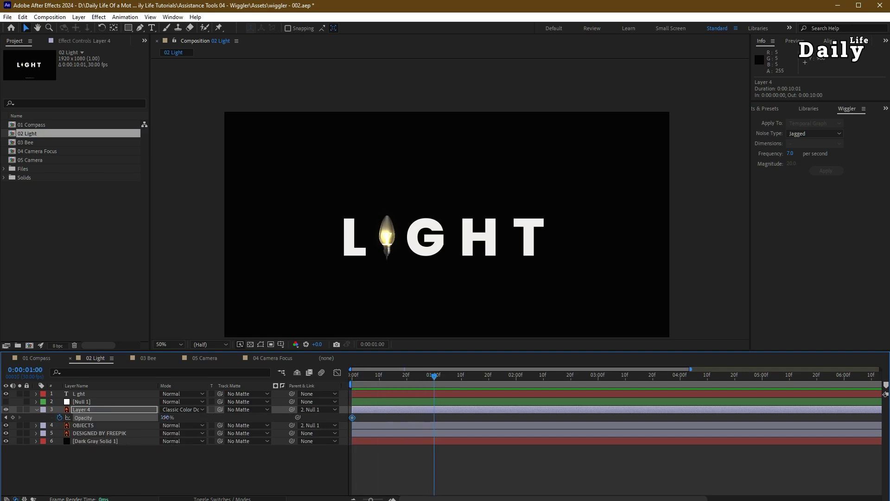
- Wiggle the two Opacity keyframes with frequency 20 per second and magnitude 100, and preview the flicker from the start
{"action": "left_click_drag", "start_coordinate": [482, 414], "coordinate": [306, 435]}
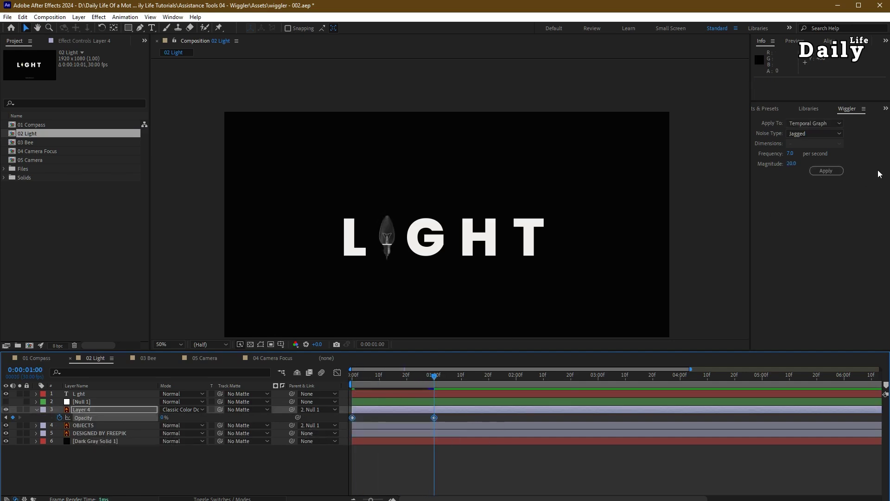
{"action": "left_click", "coordinate": [790, 153]}
{"action": "type", "text": "20"}
{"action": "key", "text": "Tab"}
{"action": "type", "text": "1"}
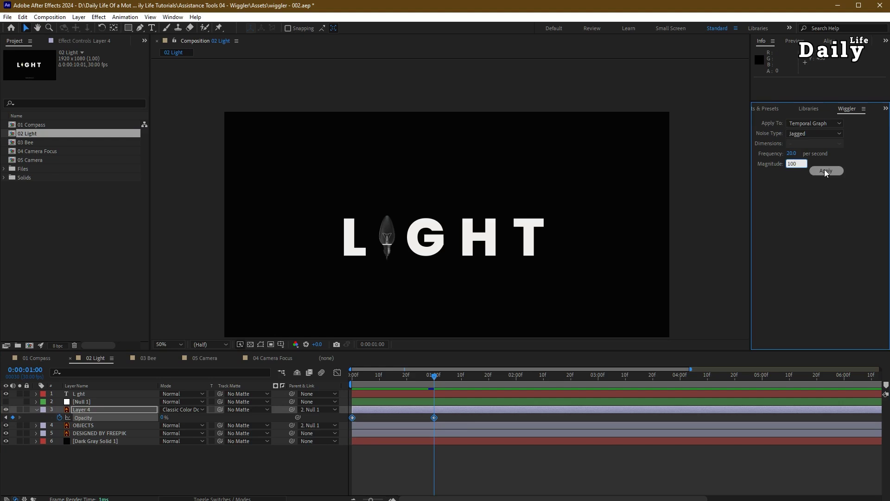
{"action": "type", "text": "00"}
{"action": "left_click", "coordinate": [825, 169]}
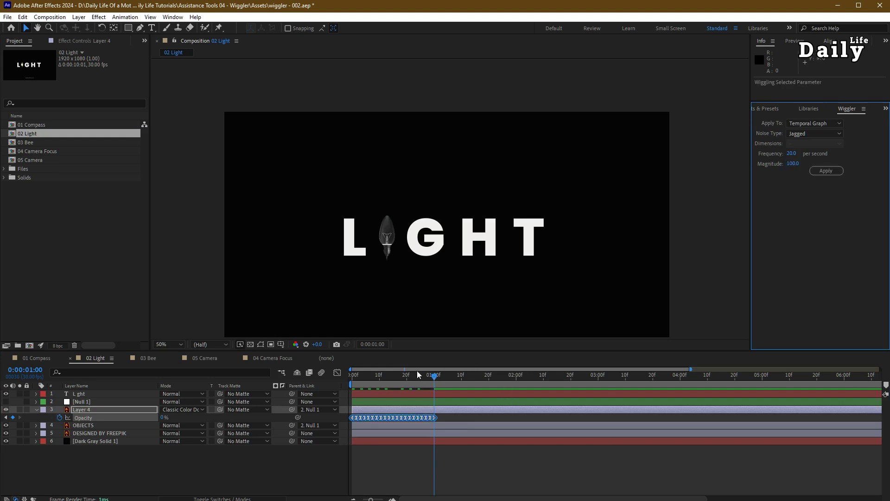
{"action": "key", "text": "Home"}
{"action": "key", "text": "space"}
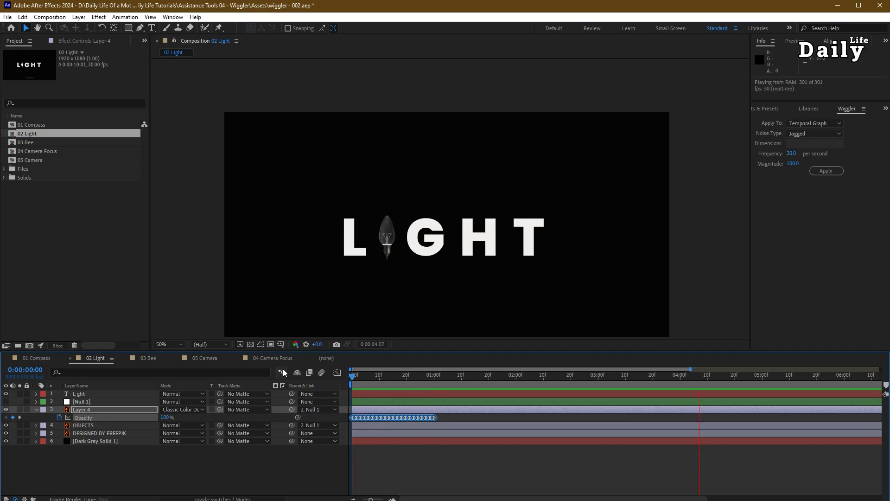
{"action": "key", "text": "space"}
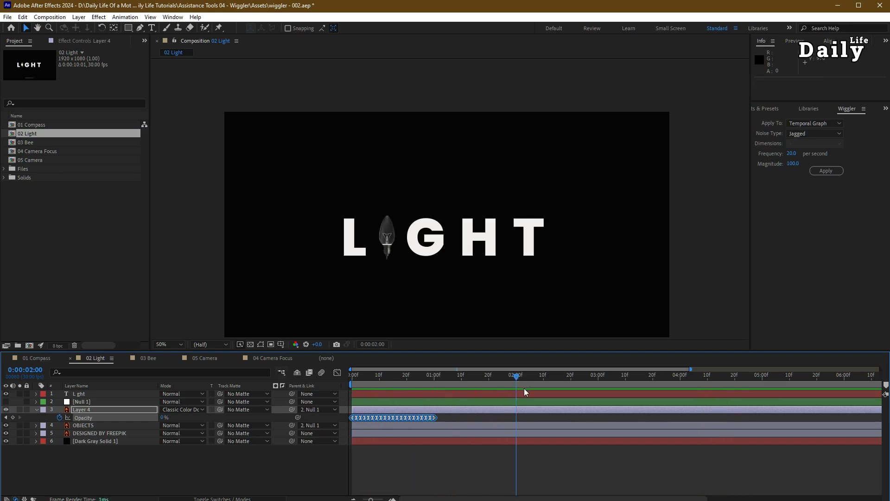
- Add a second pair of Opacity keyframes to Layer 4, 0% at 2:00 and 100% at 3:20
{"action": "left_click", "coordinate": [12, 417]}
{"action": "left_click_drag", "start_coordinate": [524, 375], "coordinate": [652, 396]}
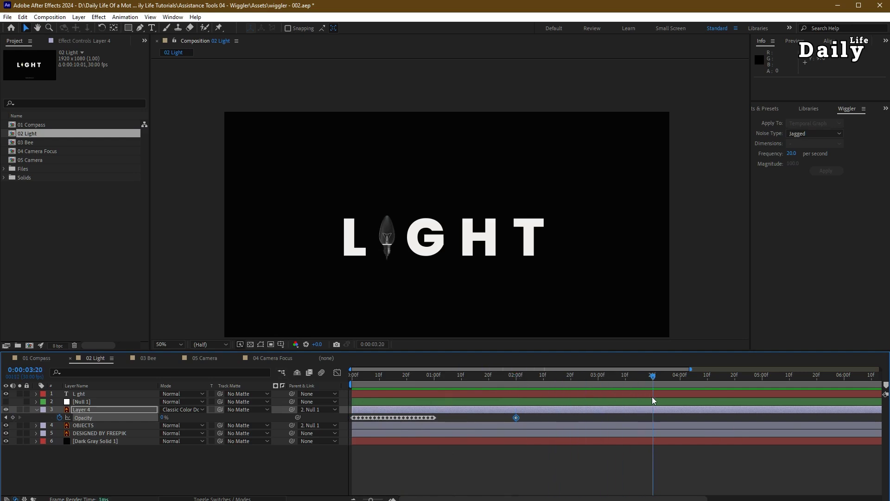
{"action": "left_click", "coordinate": [163, 417]}
{"action": "type", "text": "100"}
{"action": "key", "text": "Return"}
- Wiggle the second pair of Opacity keyframes with the same settings, and preview with the work area ending shortly after 3:20
{"action": "left_click_drag", "start_coordinate": [677, 429], "coordinate": [457, 425]}
{"action": "left_click", "coordinate": [826, 171]}
{"action": "left_click", "coordinate": [673, 377]}
{"action": "key", "text": "n"}
{"action": "key", "text": "Home"}
{"action": "key", "text": "space"}
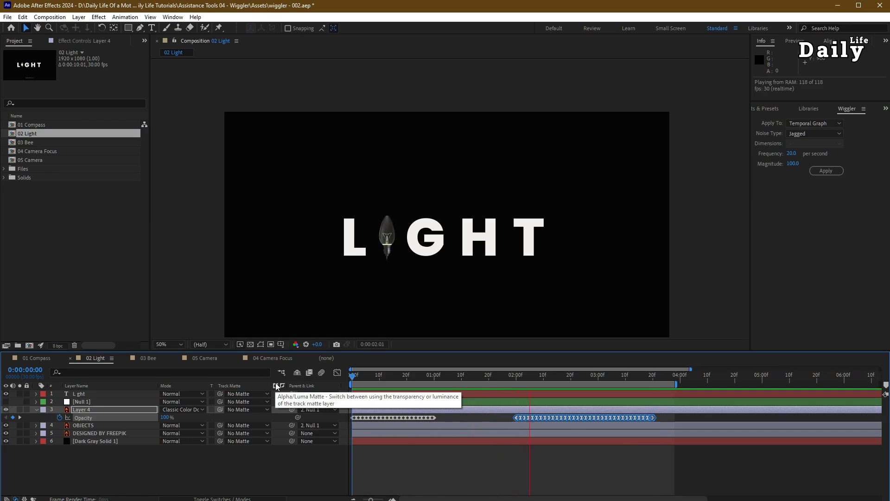
{"action": "key", "text": "space"}
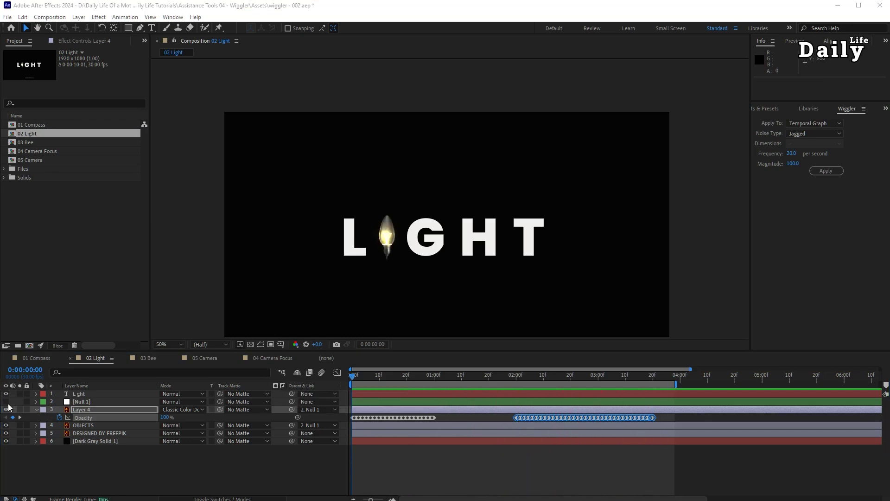
- In 03 Bee, keyframe the Bee layer's Position at point A at 0:00 and above point B at 2:00
{"action": "double_click", "coordinate": [27, 143]}
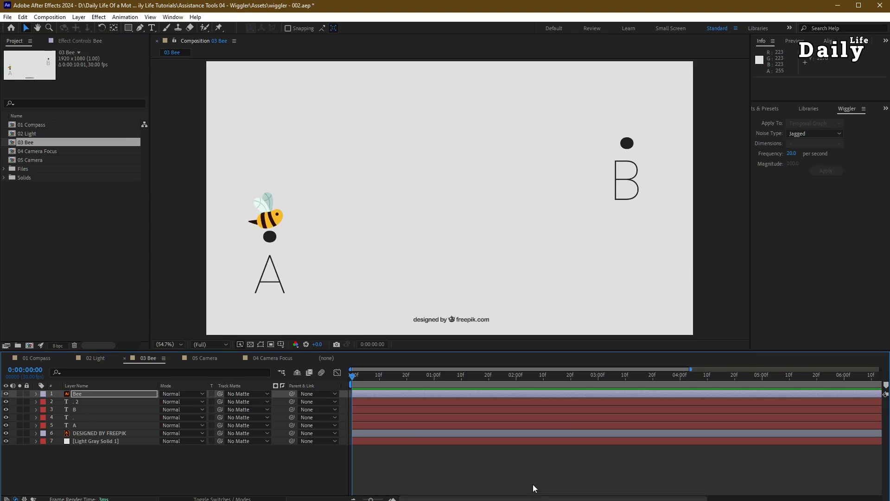
{"action": "left_click", "coordinate": [97, 392]}
{"action": "key", "text": "p"}
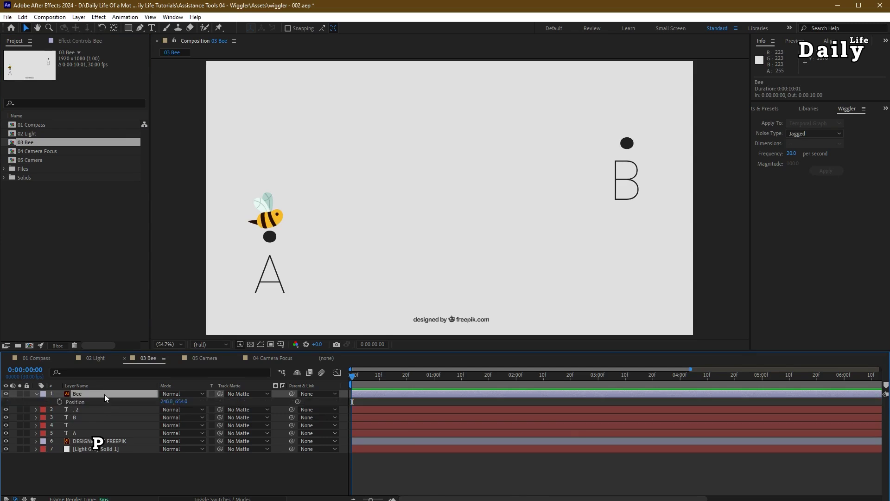
{"action": "left_click", "coordinate": [60, 401]}
{"action": "key", "text": "shift+Page_Down"}
{"action": "key", "text": "shift+Page_Down"}
{"action": "key", "text": "shift+Page_Down"}
{"action": "key", "text": "shift+Page_Down"}
{"action": "key", "text": "shift+Page_Down"}
{"action": "key", "text": "shift+Page_Down"}
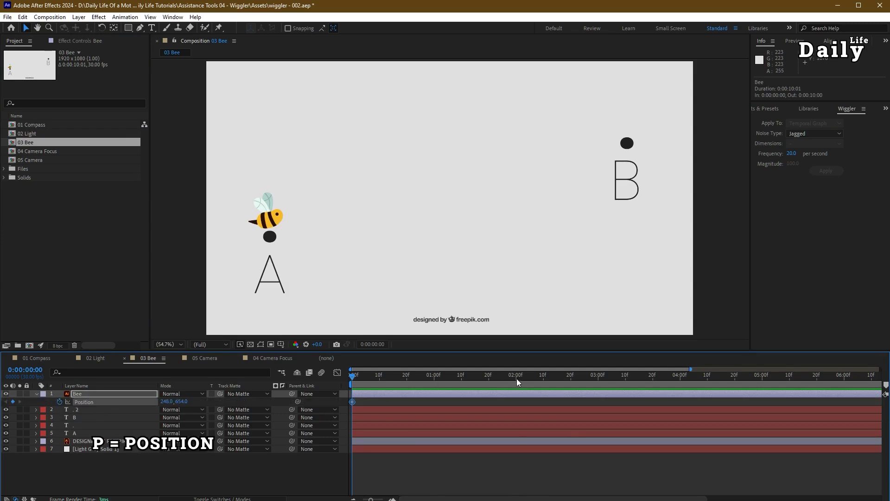
{"action": "left_click_drag", "start_coordinate": [277, 222], "coordinate": [639, 126]}
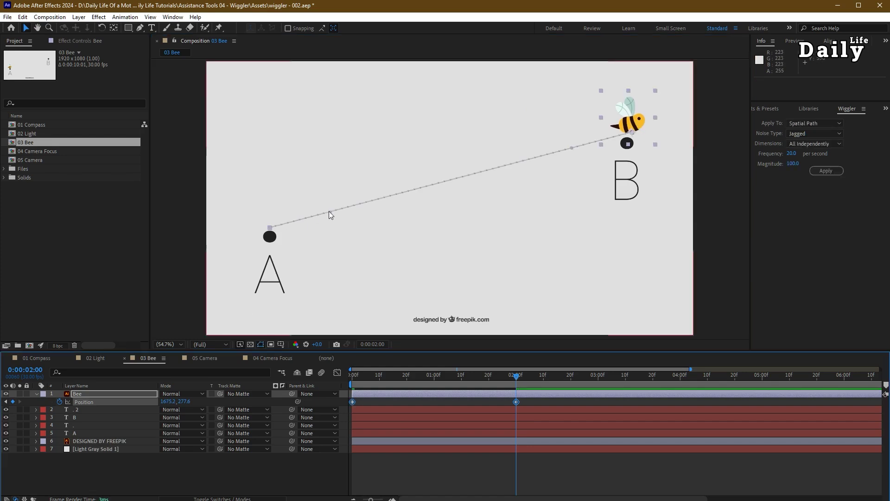
- Bend the bee's motion path into an upward arc and preview it with the work area ending at 2:12
{"action": "left_click_drag", "start_coordinate": [329, 211], "coordinate": [326, 137]}
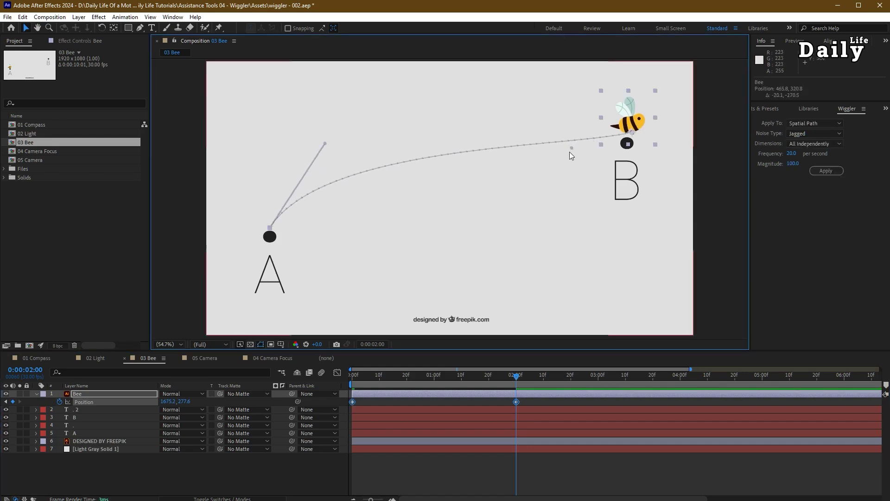
{"action": "left_click_drag", "start_coordinate": [573, 150], "coordinate": [486, 89]}
{"action": "left_click", "coordinate": [551, 376]}
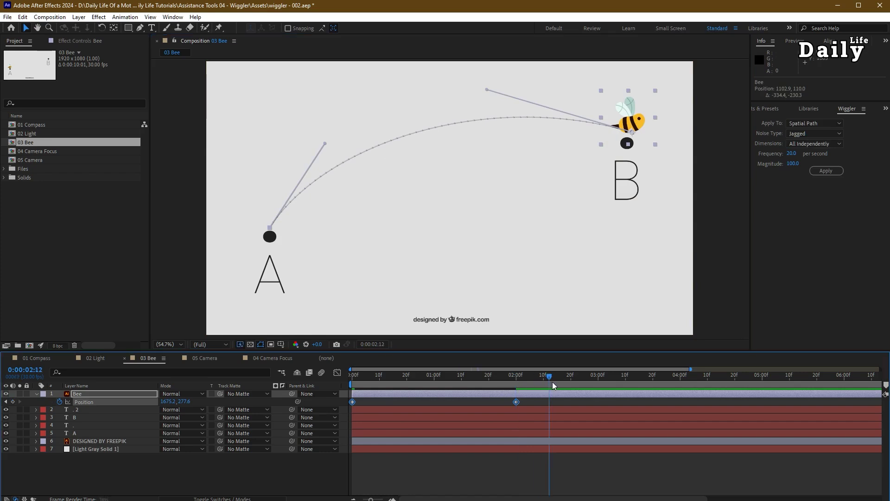
{"action": "key", "text": "n"}
{"action": "key", "text": "space"}
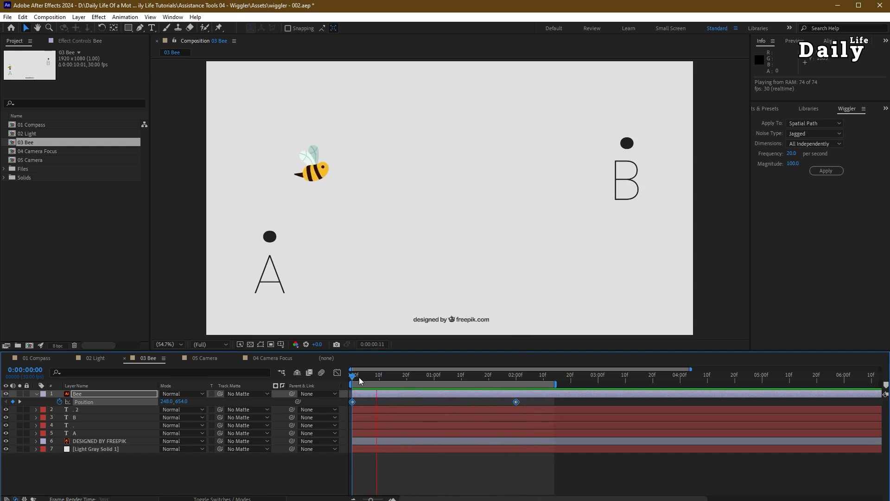
{"action": "key", "text": "space"}
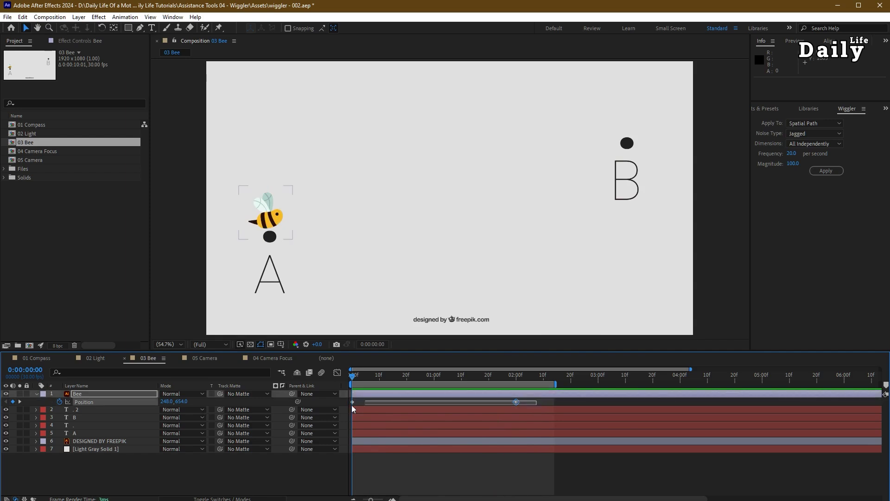
- Try wiggling the bee's Position keyframes along the spatial path with frequency 10 and magnitude 35, preview the result, and undo it
{"action": "left_click", "coordinate": [792, 154]}
{"action": "type", "text": "10"}
{"action": "key", "text": "Tab"}
{"action": "type", "text": "35"}
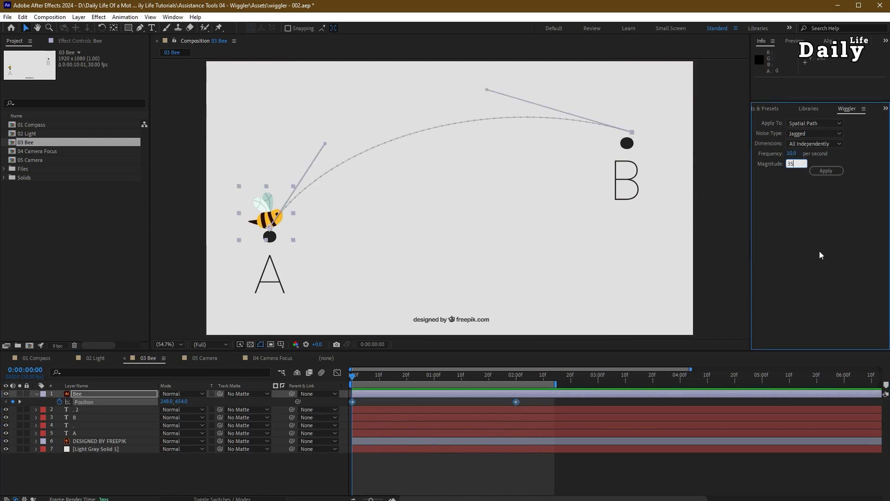
{"action": "left_click", "coordinate": [830, 172]}
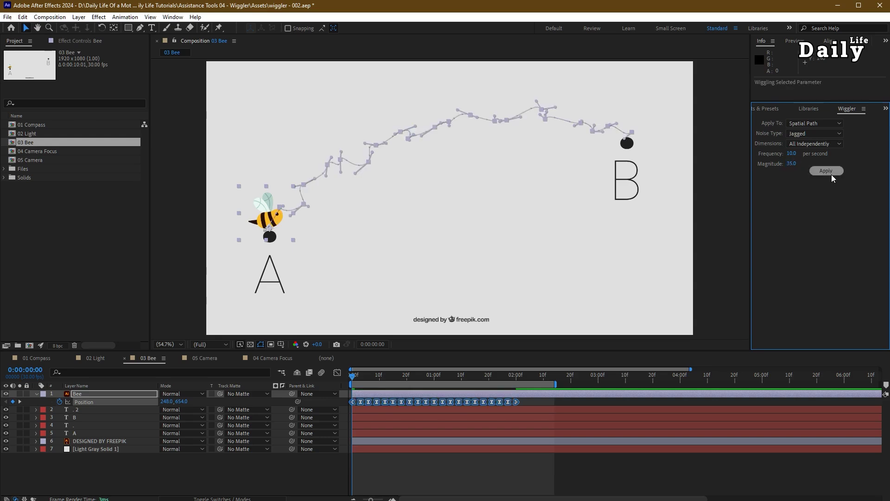
{"action": "key", "text": "space"}
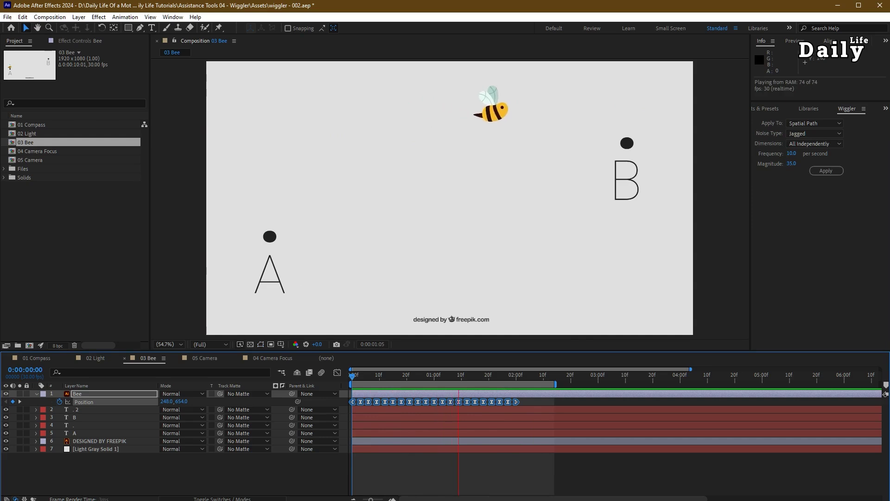
{"action": "key", "text": "space"}
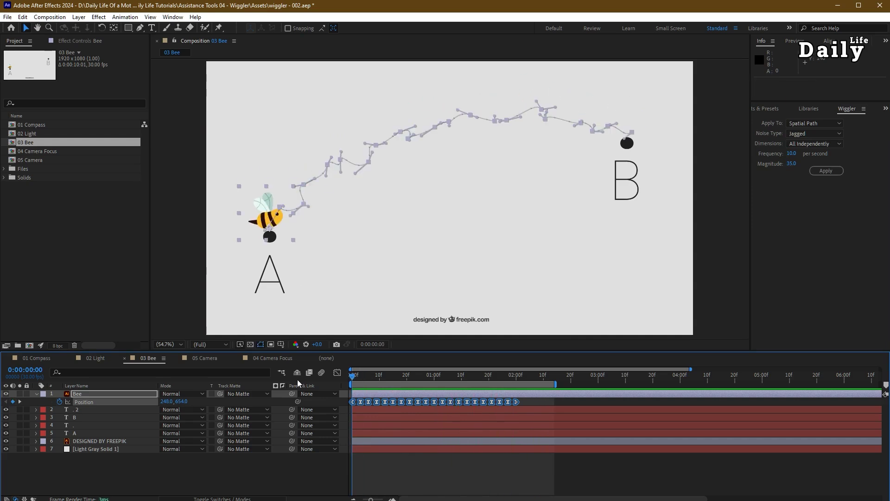
{"action": "key", "text": "ctrl+z"}
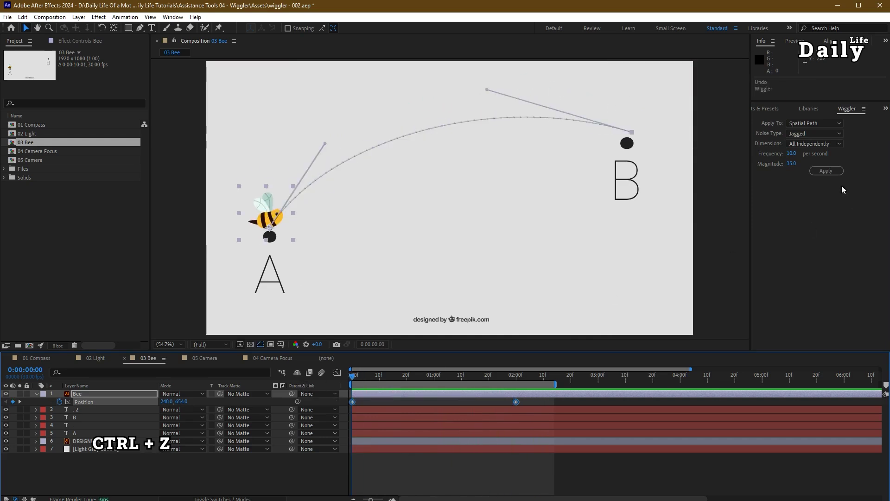
- Wiggle the bee's Position keyframes along the spatial path with frequency 5 and magnitude 50, and preview the flight
{"action": "left_click", "coordinate": [792, 153]}
{"action": "type", "text": "5"}
{"action": "key", "text": "Tab"}
{"action": "type", "text": "50"}
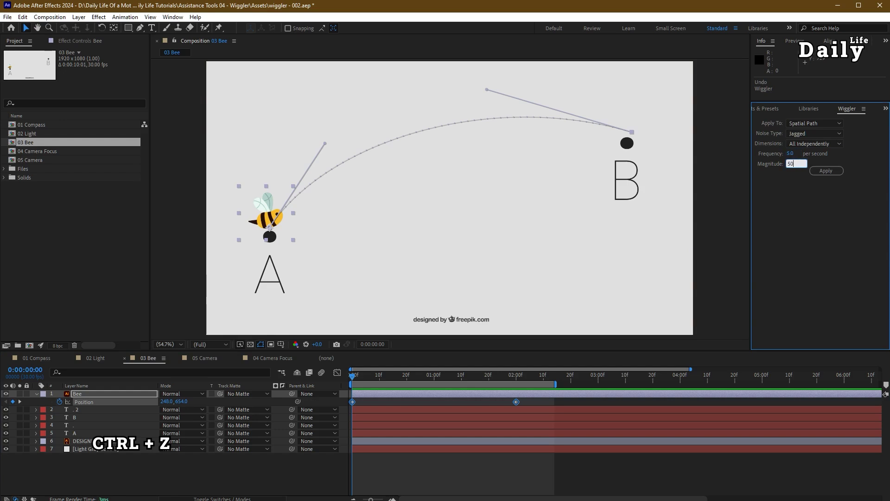
{"action": "left_click", "coordinate": [828, 171]}
{"action": "key", "text": "space"}
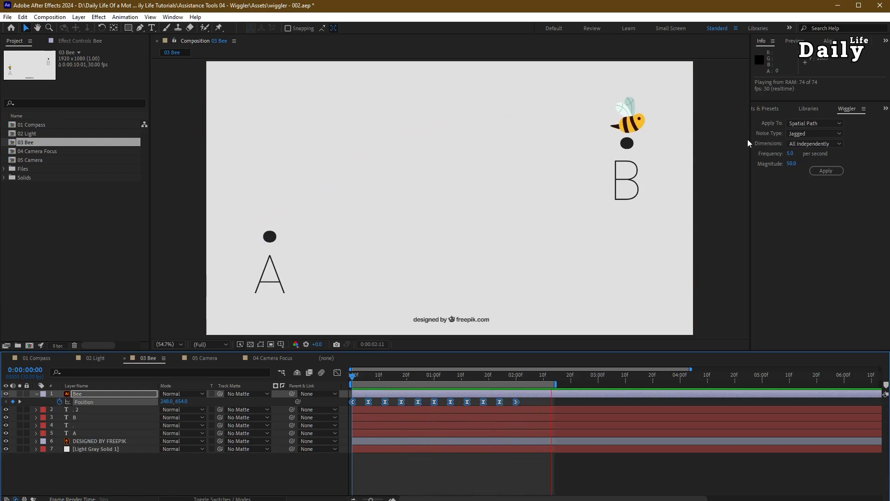
{"action": "left_click", "coordinate": [810, 145]}
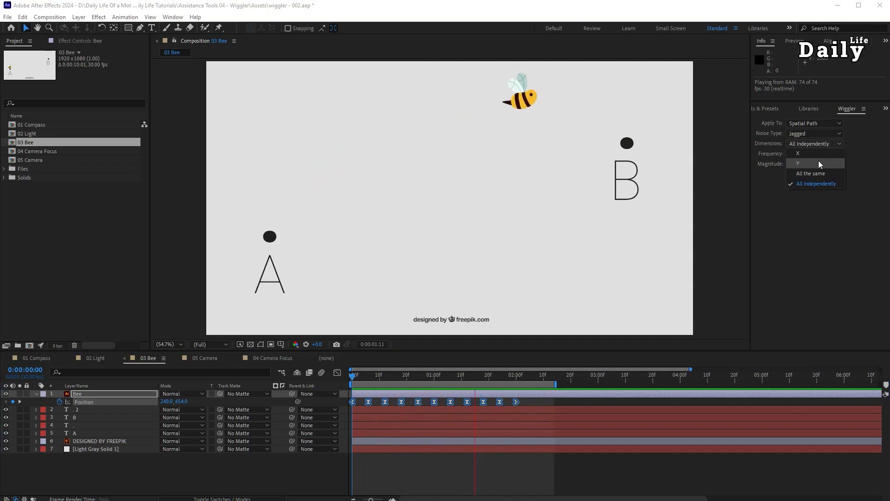
{"action": "left_click", "coordinate": [823, 211]}
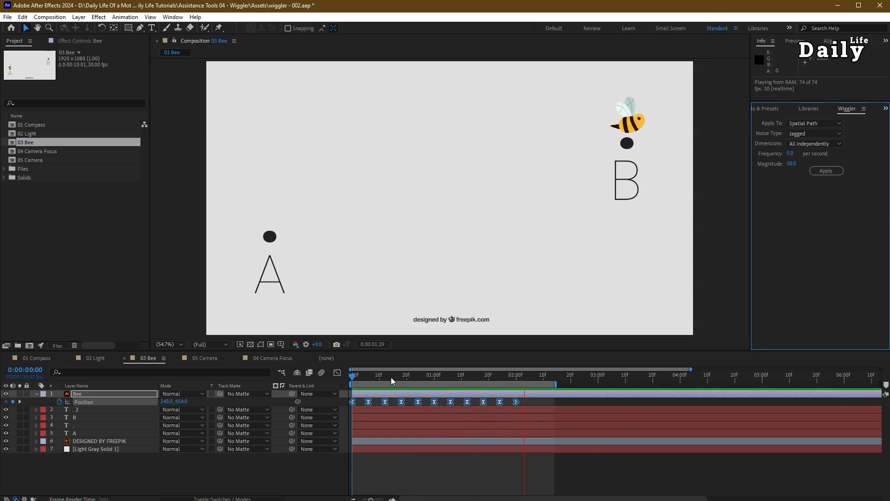
- Open the 04 Camera Focus composition and apply the Camera Lens Blur effect to its photo layer
{"action": "left_click", "coordinate": [124, 358]}
{"action": "double_click", "coordinate": [50, 153]}
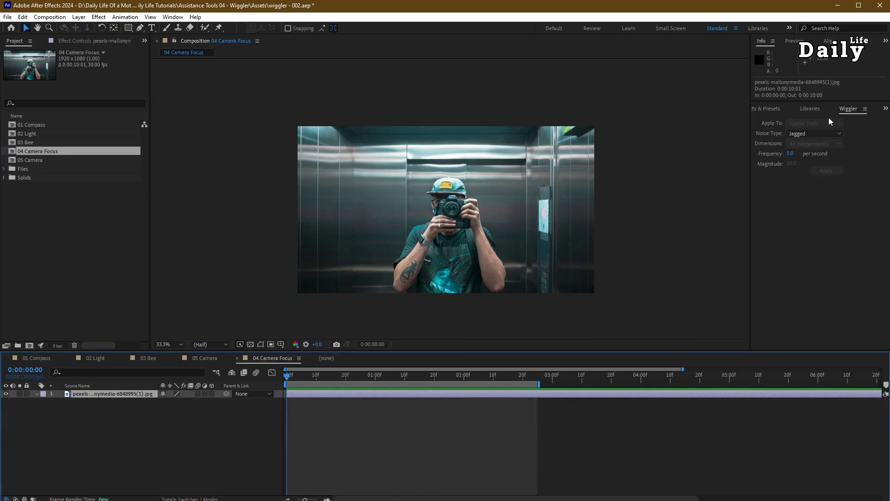
{"action": "left_click", "coordinate": [772, 110]}
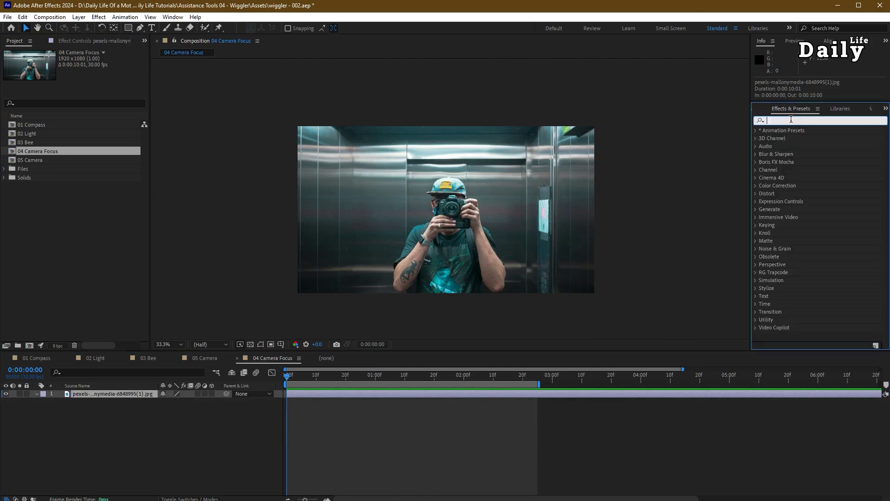
{"action": "type", "text": "camera len"}
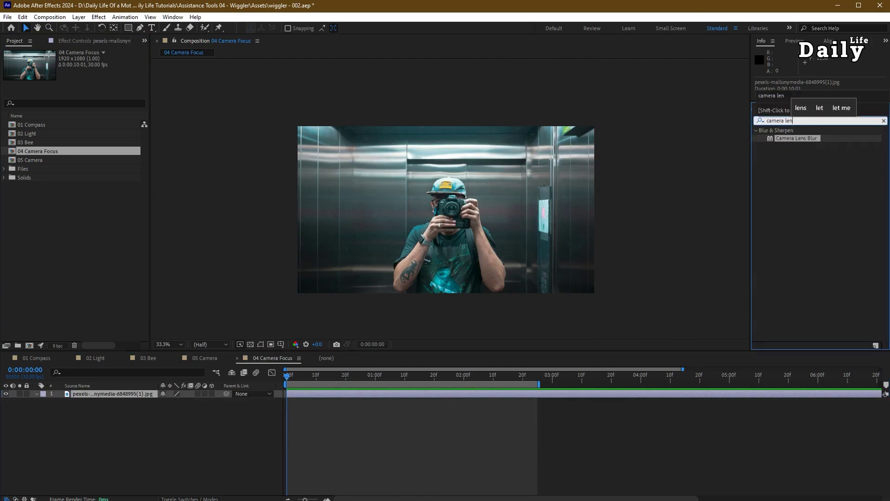
{"action": "type", "text": "s"}
{"action": "left_click_drag", "start_coordinate": [811, 137], "coordinate": [112, 395]}
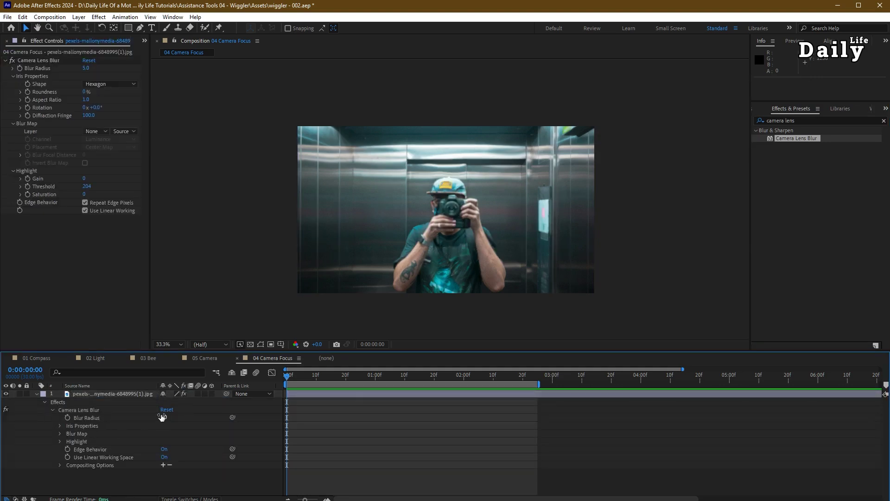
- Keyframe the photo's Blur Radius at 0 at 0:00, 30 at 0:20 and 0 at 2:00
{"action": "left_click", "coordinate": [349, 382]}
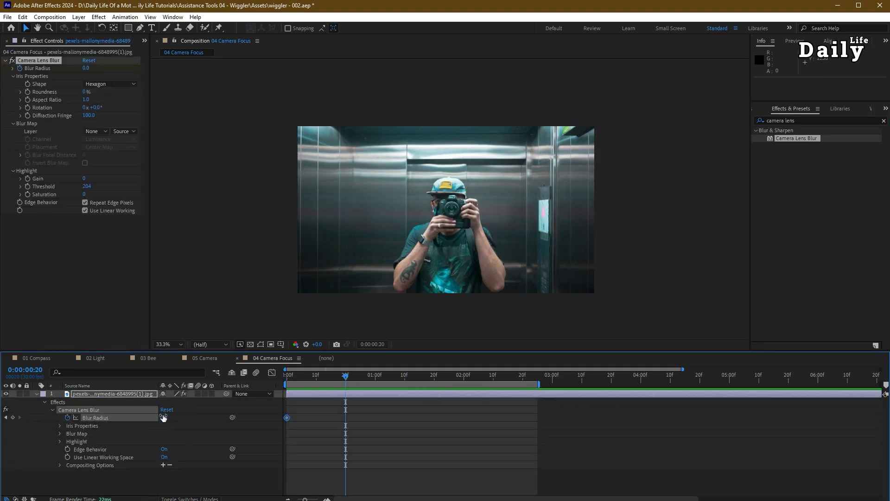
{"action": "type", "text": "30"}
{"action": "key", "text": "Return"}
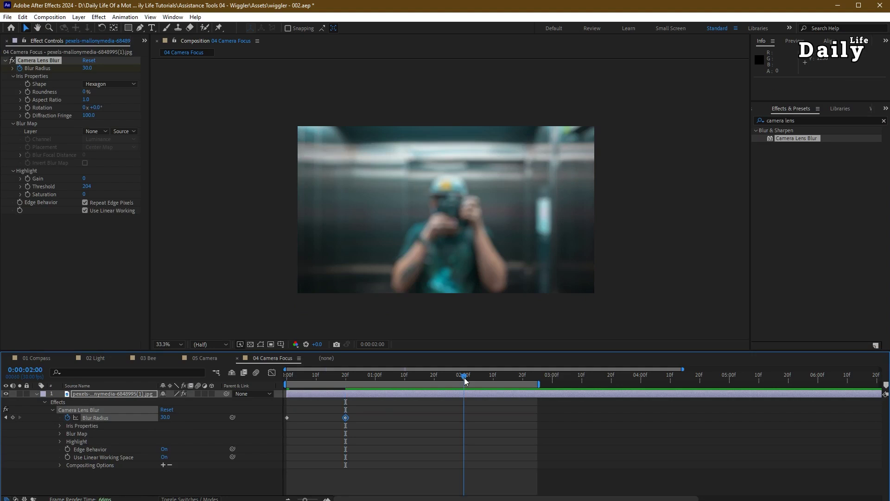
{"action": "type", "text": "0"}
{"action": "key", "text": "Return"}
- Wiggle all the Blur Radius keyframes on the temporal graph with smooth noise, frequency 5 and magnitude 30, and preview from the start
{"action": "left_click_drag", "start_coordinate": [511, 410], "coordinate": [271, 431]}
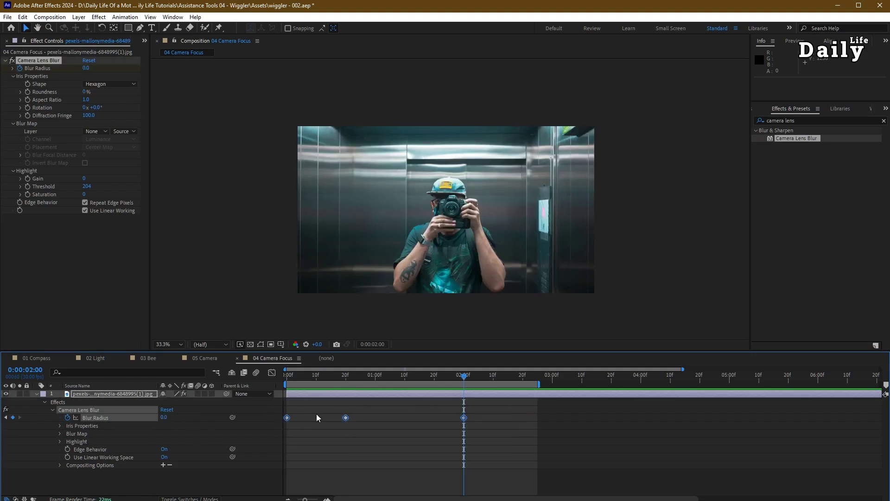
{"action": "left_click", "coordinate": [886, 112]}
{"action": "left_click", "coordinate": [867, 134]}
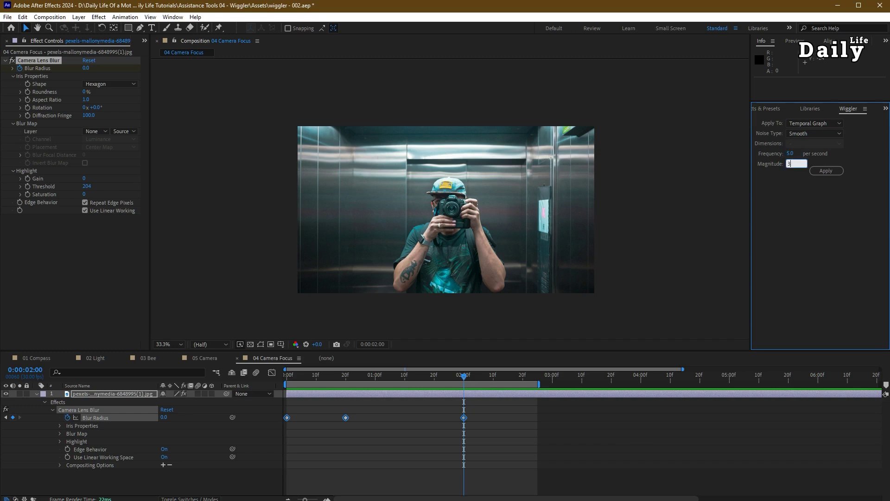
{"action": "type", "text": "30"}
{"action": "left_click", "coordinate": [826, 171]}
{"action": "key", "text": "Home"}
{"action": "key", "text": "space"}
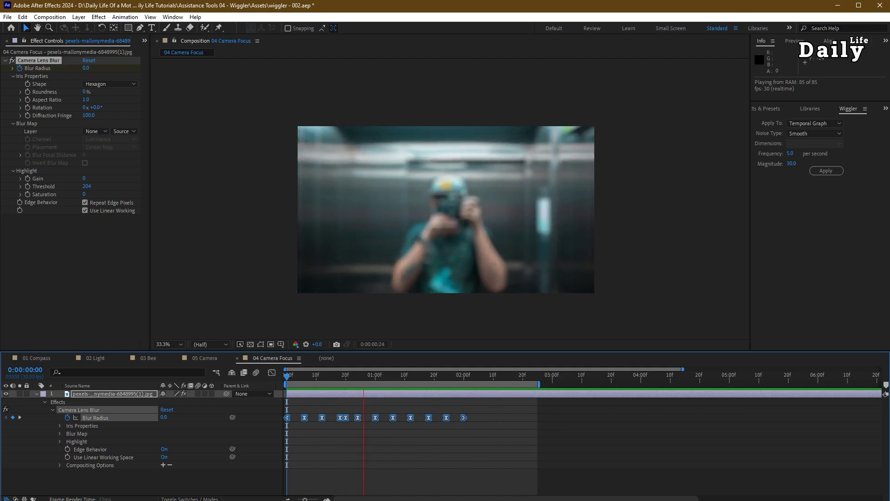
{"action": "key", "text": "space"}
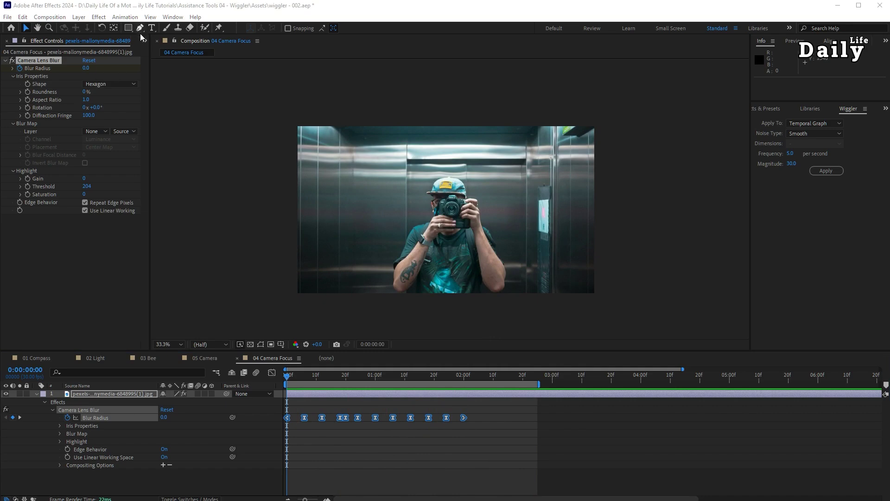
- Open and play the 05 Camera composition, and keyframe the footage layer's unchanged Position at 0:24 and 1:06
{"action": "left_click", "coordinate": [165, 53]}
{"action": "double_click", "coordinate": [34, 162]}
{"action": "key", "text": "space"}
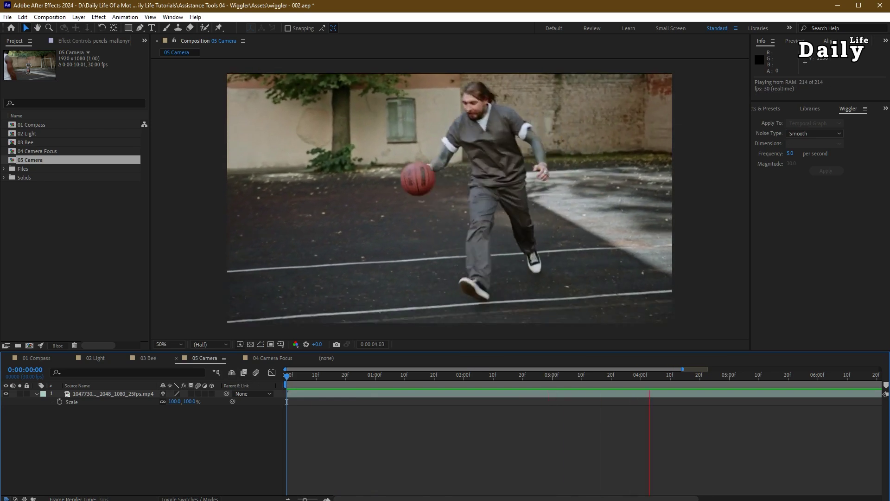
{"action": "left_click_drag", "start_coordinate": [318, 375], "coordinate": [354, 398]}
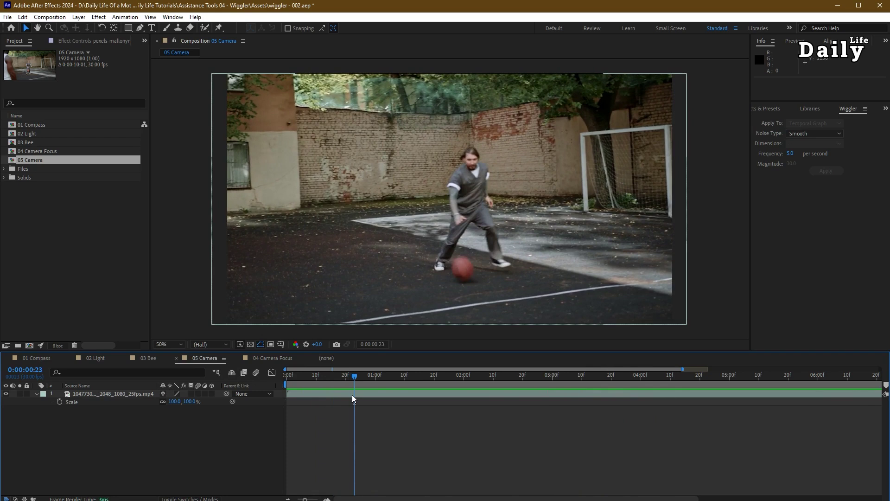
{"action": "left_click", "coordinate": [354, 398]}
{"action": "key", "text": "p"}
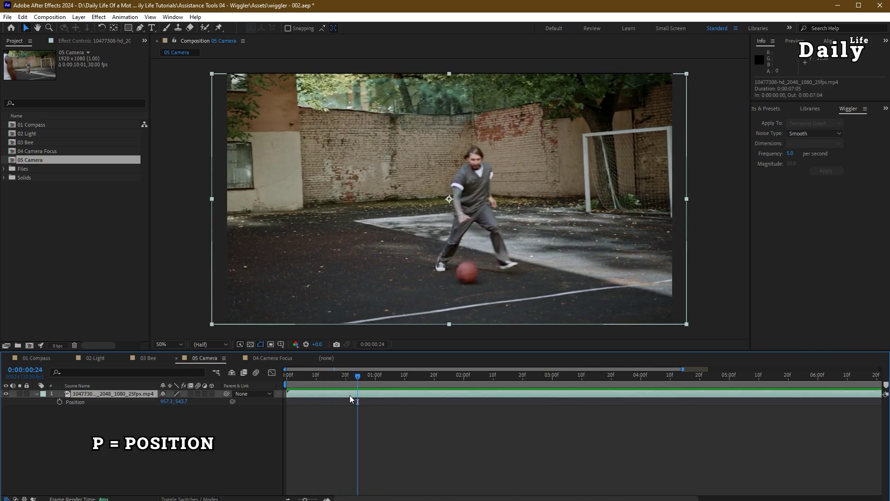
{"action": "left_click_drag", "start_coordinate": [358, 379], "coordinate": [395, 383]}
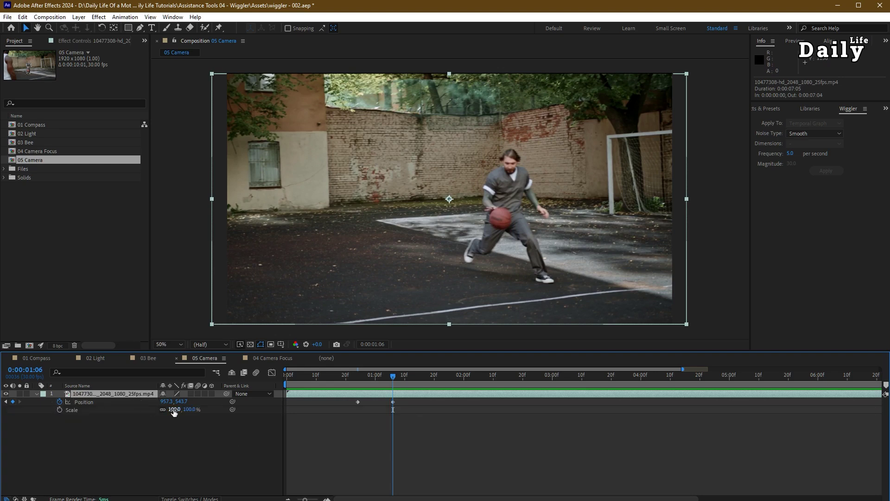
- Scale the basketball footage to 110% and apply the Motion Tile effect to it
{"action": "left_click_drag", "start_coordinate": [174, 412], "coordinate": [178, 410]}
{"action": "left_click", "coordinate": [254, 460]}
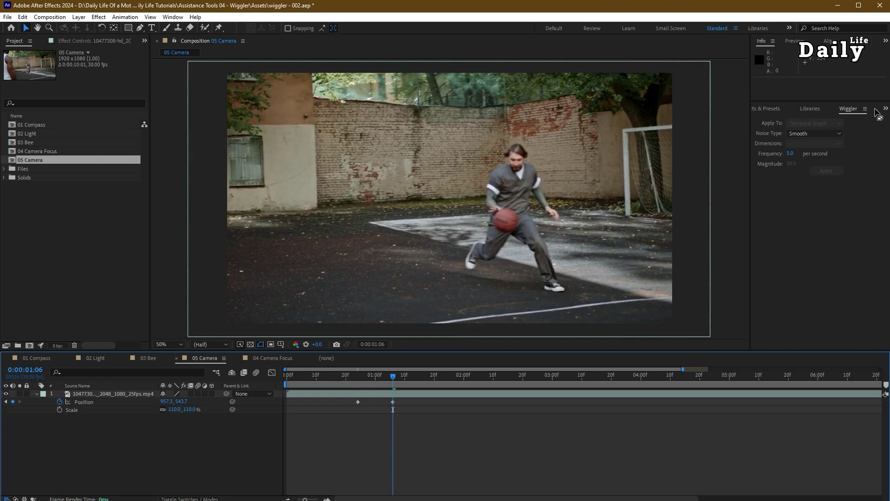
{"action": "left_click", "coordinate": [770, 108]}
{"action": "type", "text": "m"}
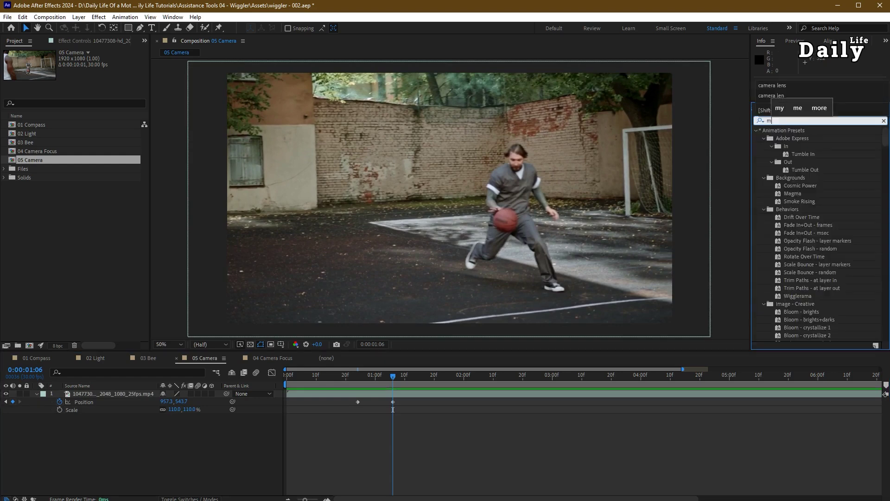
{"action": "type", "text": "otion tile"}
{"action": "left_click_drag", "start_coordinate": [789, 139], "coordinate": [407, 181]}
- Set Motion Tile's output width and height to 125 and turn on Mirror Edges
{"action": "left_click", "coordinate": [89, 91]}
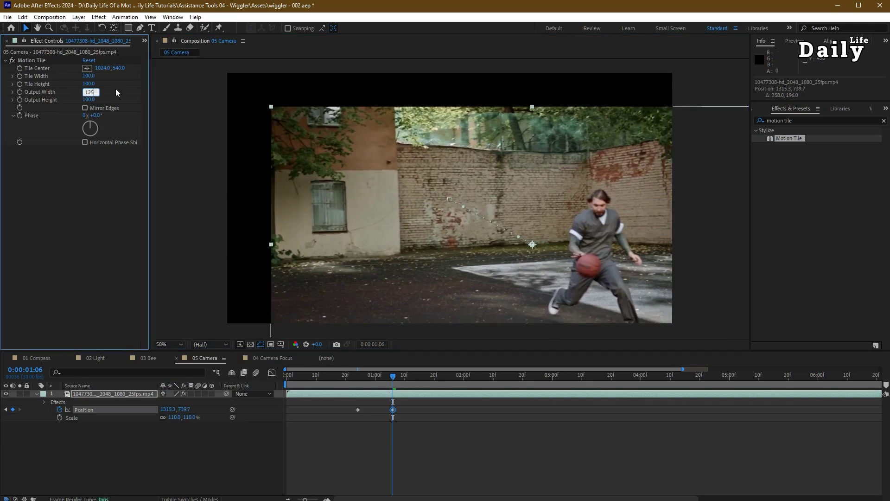
{"action": "type", "text": "125"}
{"action": "key", "text": "Tab"}
{"action": "type", "text": "125"}
{"action": "key", "text": "Return"}
{"action": "left_click", "coordinate": [85, 107]}
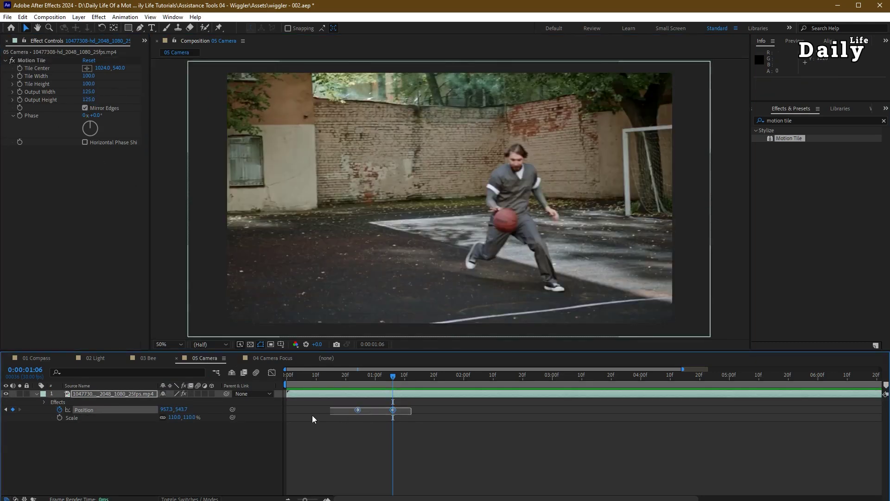
- Wiggle the footage's two Position keyframes with jagged noise, frequency 30 and magnitude 10, and preview with the work area ending near 1:14
{"action": "left_click_drag", "start_coordinate": [312, 422], "coordinate": [412, 406]}
{"action": "left_click", "coordinate": [875, 109]}
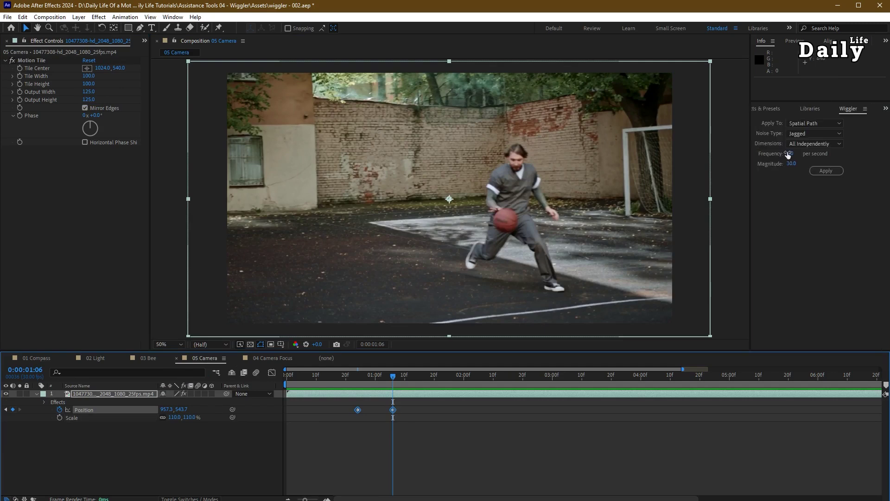
{"action": "left_click", "coordinate": [789, 154]}
{"action": "type", "text": "30"}
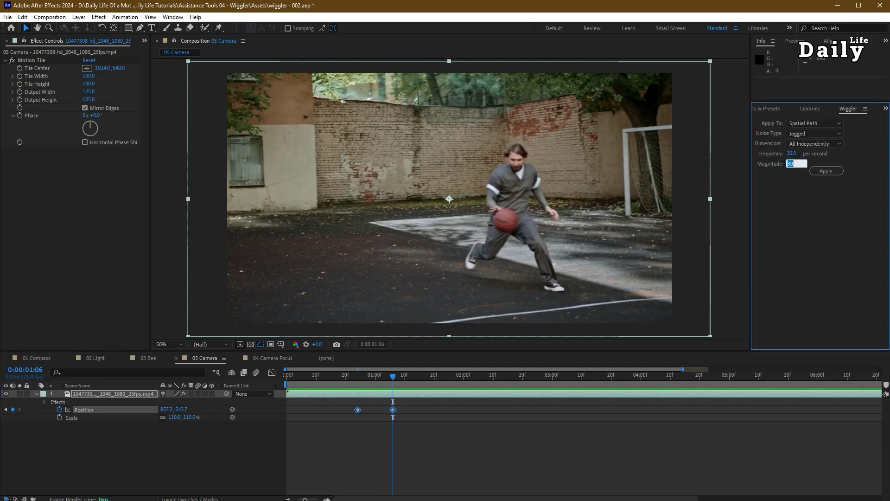
{"action": "left_click", "coordinate": [826, 171]}
{"action": "left_click", "coordinate": [417, 378]}
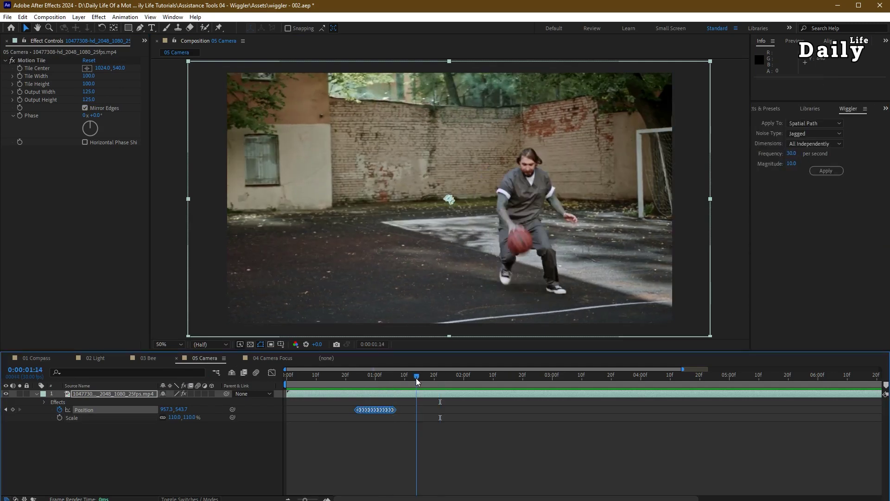
{"action": "key", "text": "space"}
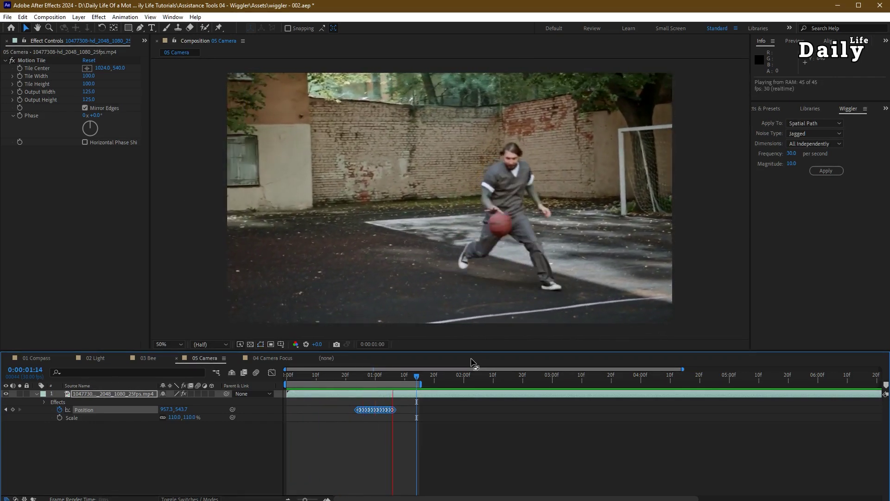
{"action": "key", "text": "space"}
- Reset the work area to full length, and paste copies of the wiggled Position keyframes at about 1:20, 2:18 and 3:17
{"action": "double_click", "coordinate": [409, 382]}
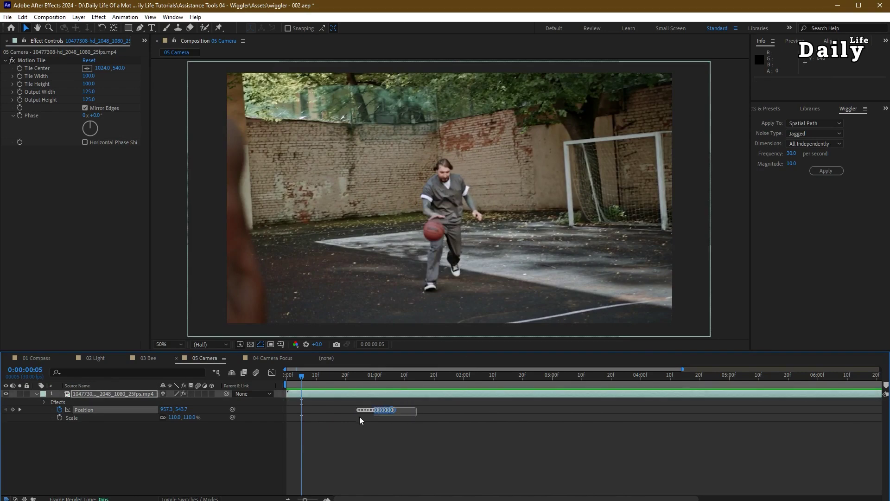
{"action": "left_click_drag", "start_coordinate": [405, 376], "coordinate": [429, 389]}
{"action": "key", "text": "ctrl+v"}
{"action": "key", "text": "space"}
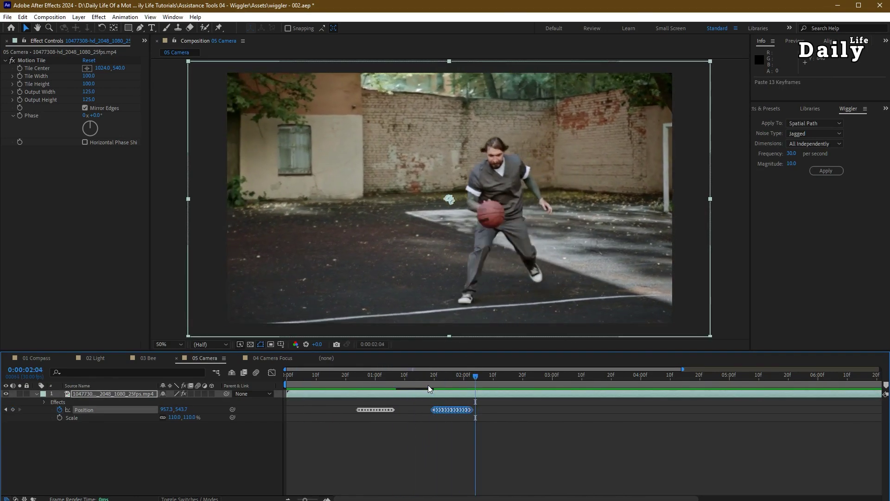
{"action": "key", "text": "space"}
{"action": "key", "text": "ctrl+v"}
{"action": "key", "text": "space"}
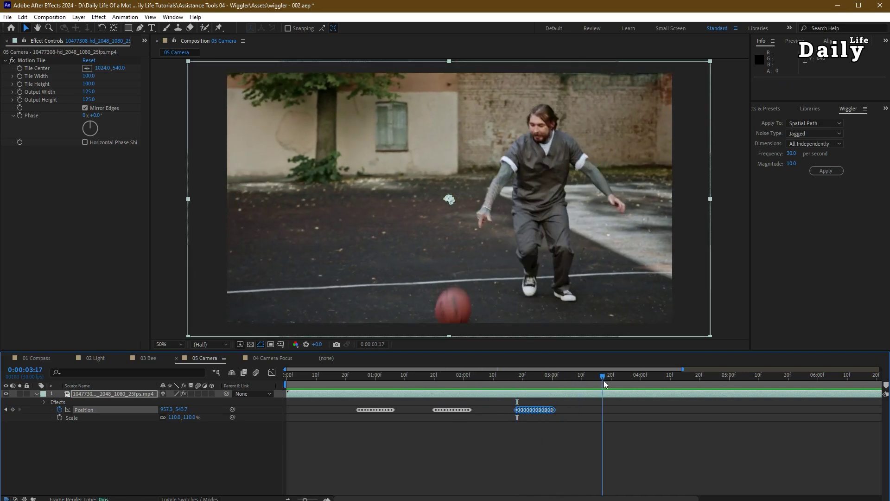
{"action": "key", "text": "ctrl+v"}
- Paste the shake keyframes again at about 4:23, 5:27 and 6:27, and preview with the work area ending at 7:04
{"action": "key", "text": "space"}
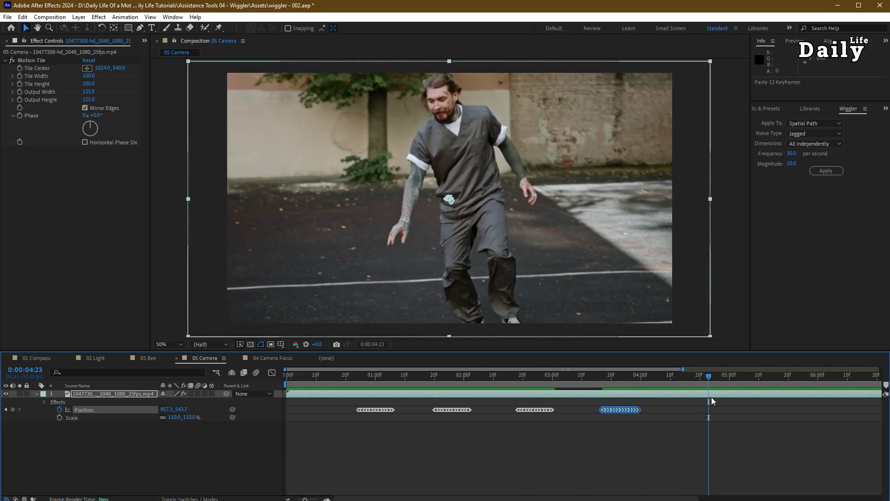
{"action": "left_click_drag", "start_coordinate": [709, 382], "coordinate": [809, 403]}
{"action": "left_click_drag", "start_coordinate": [788, 460], "coordinate": [559, 459]}
{"action": "left_click_drag", "start_coordinate": [582, 378], "coordinate": [692, 381]}
{"action": "key", "text": "ctrl+v"}
{"action": "key", "text": "n"}
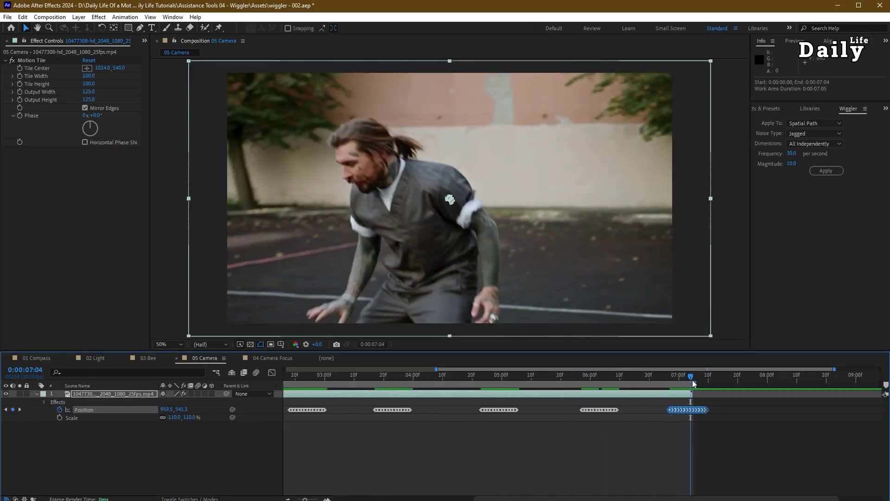
{"action": "key", "text": "space"}
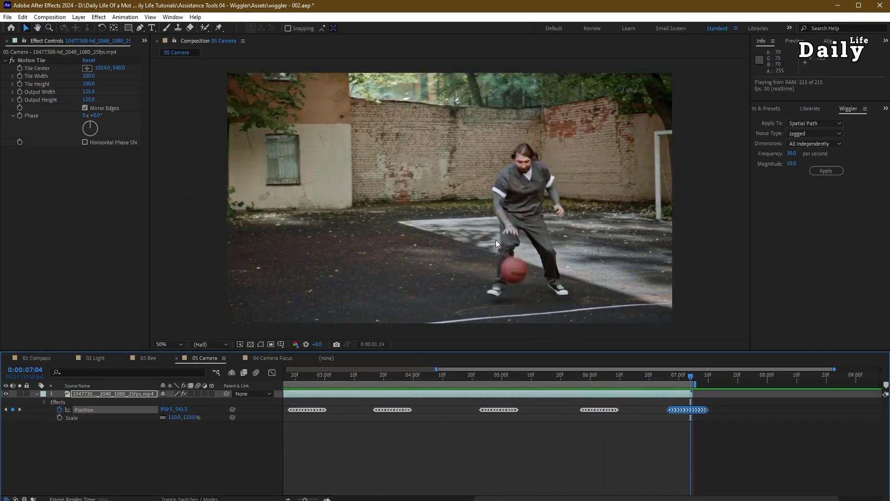